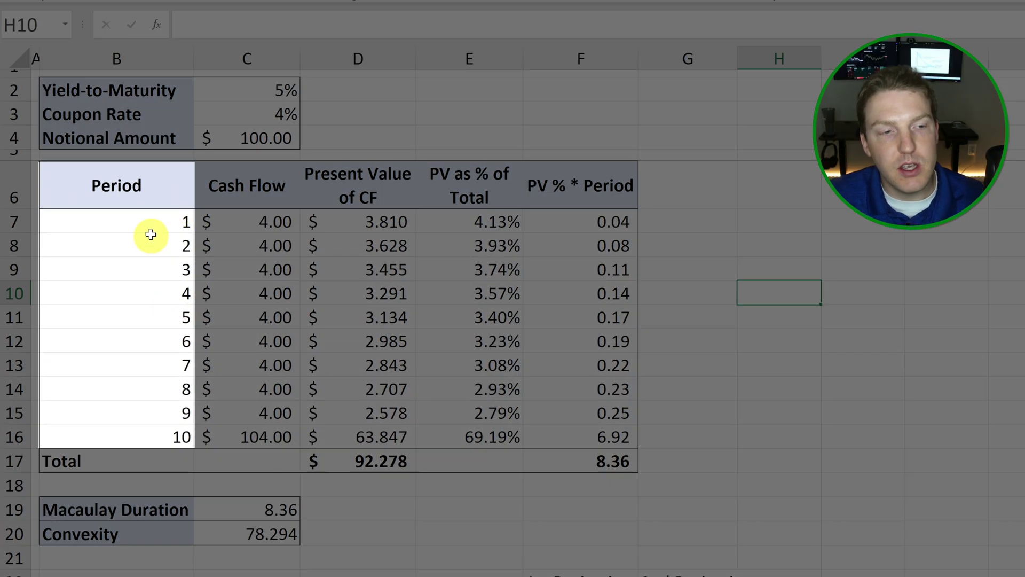
Review the bond inputs: periods 1–10, 5% yield to maturity, 4% coupon rate, 100 notional.
click(142, 202)
drag(142, 202, 155, 428)
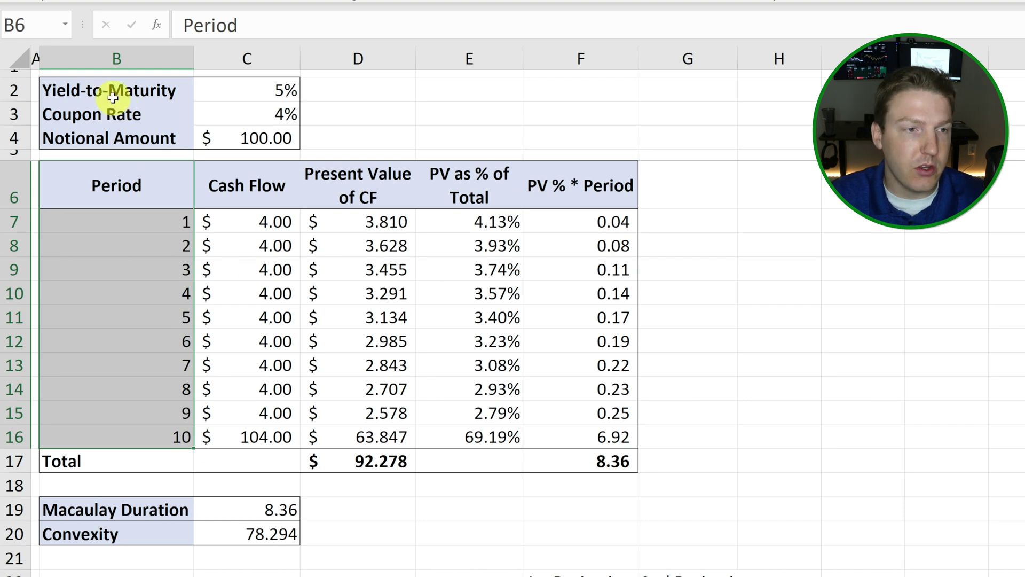
drag(112, 96, 300, 95)
click(283, 90)
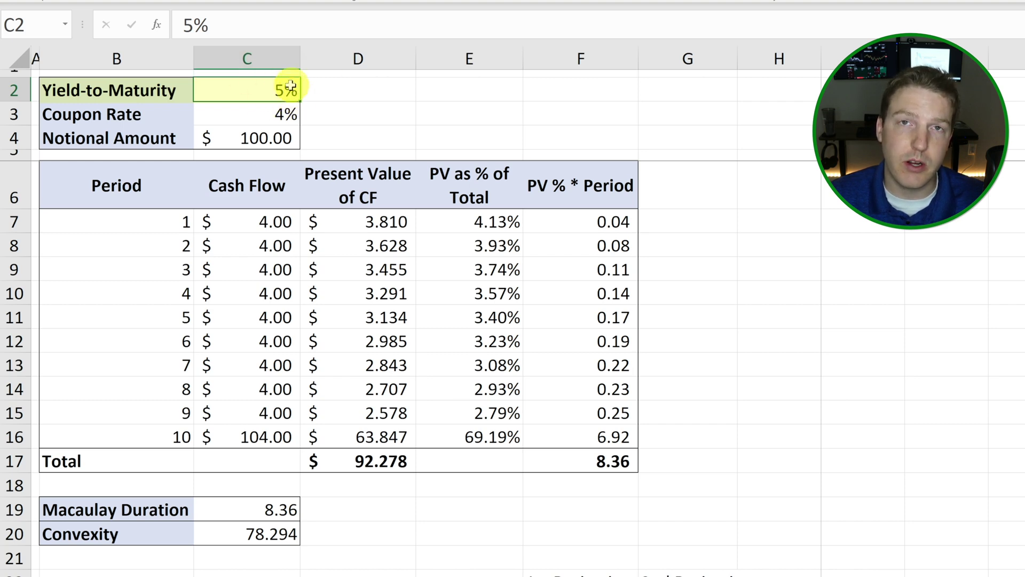
click(113, 121)
click(275, 119)
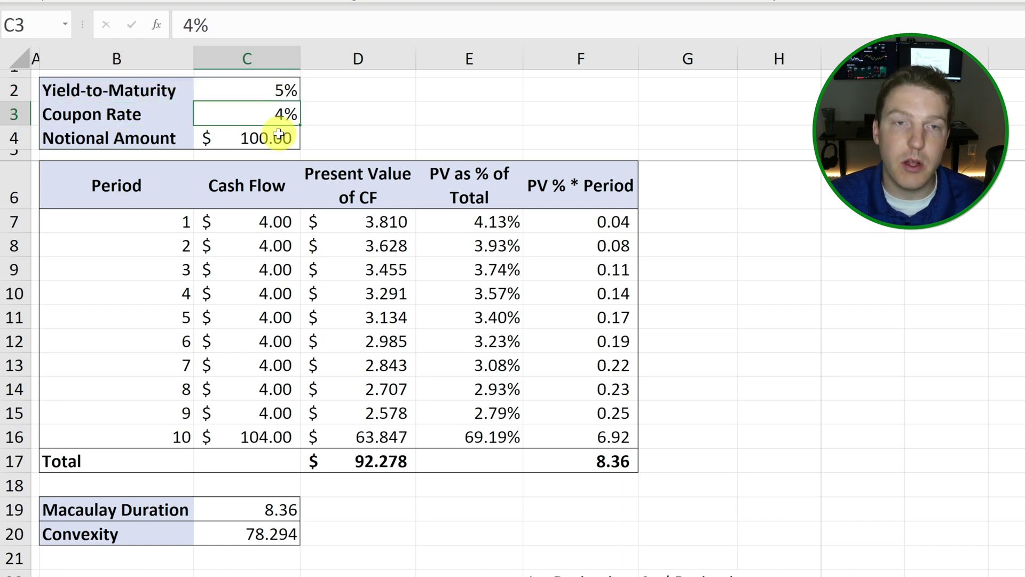
click(180, 137)
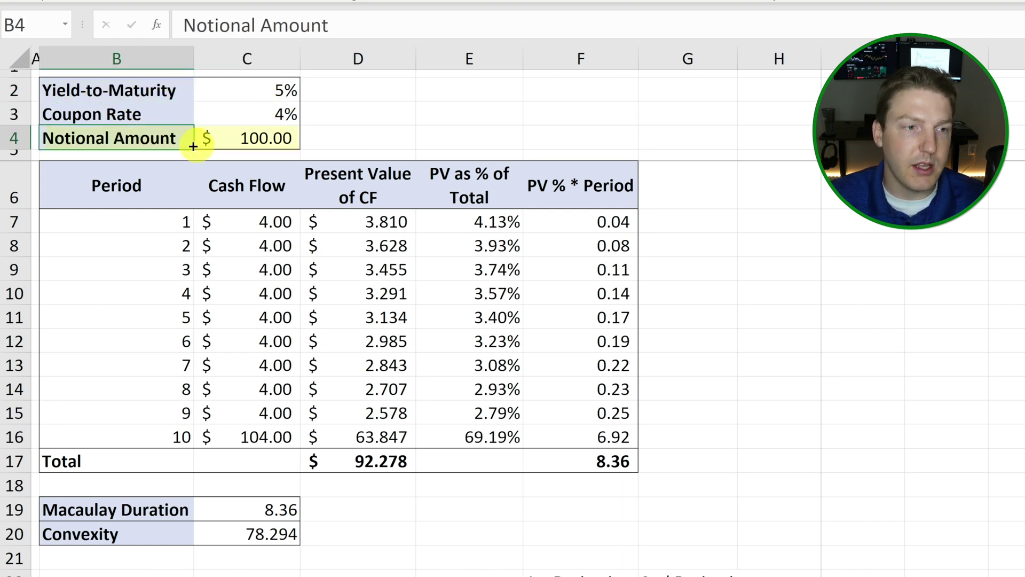
click(238, 128)
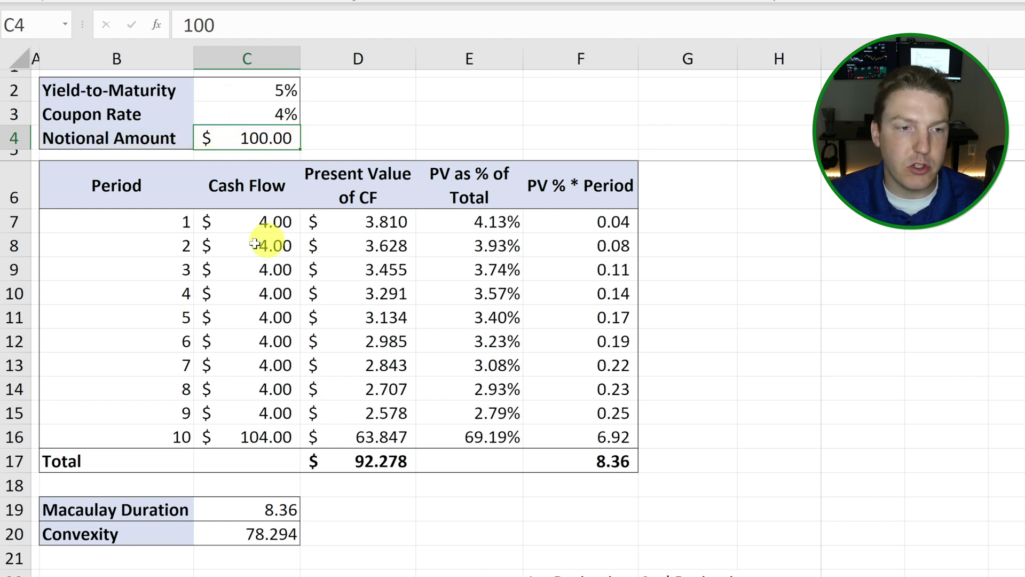
Review the cash flow formula in C7 and the cash flows in C7:C16.
click(244, 224)
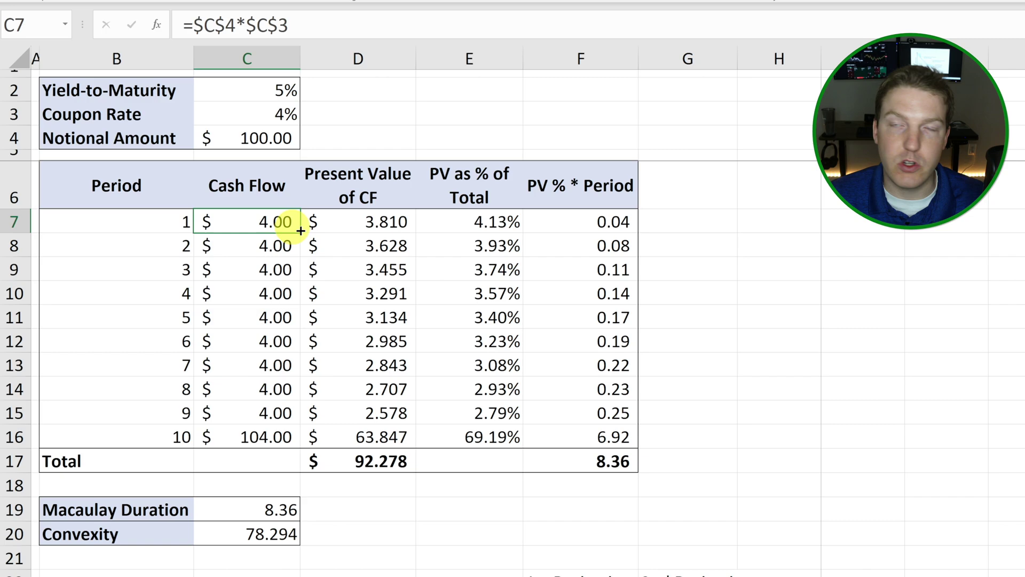
click(296, 26)
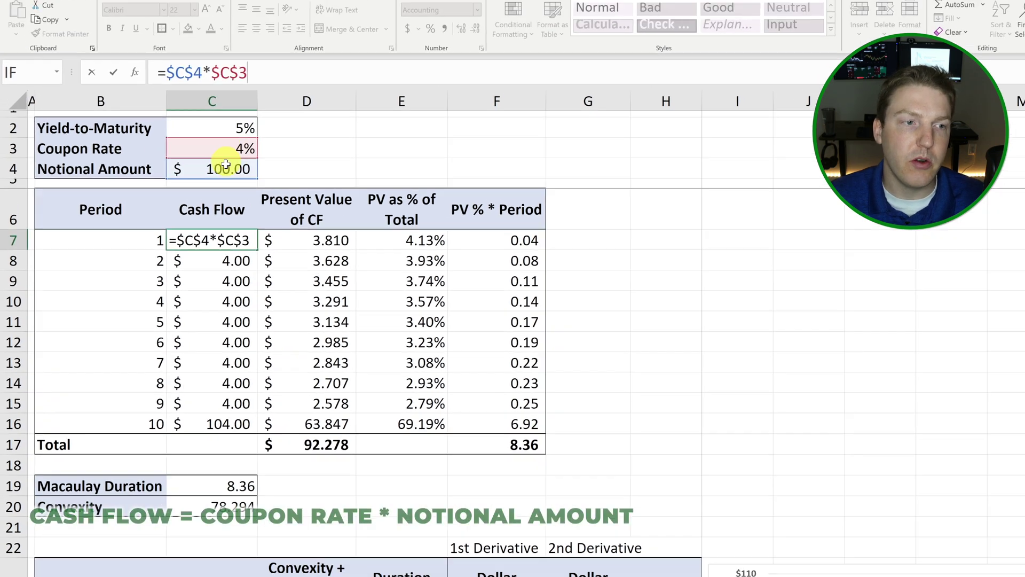
key(Escape)
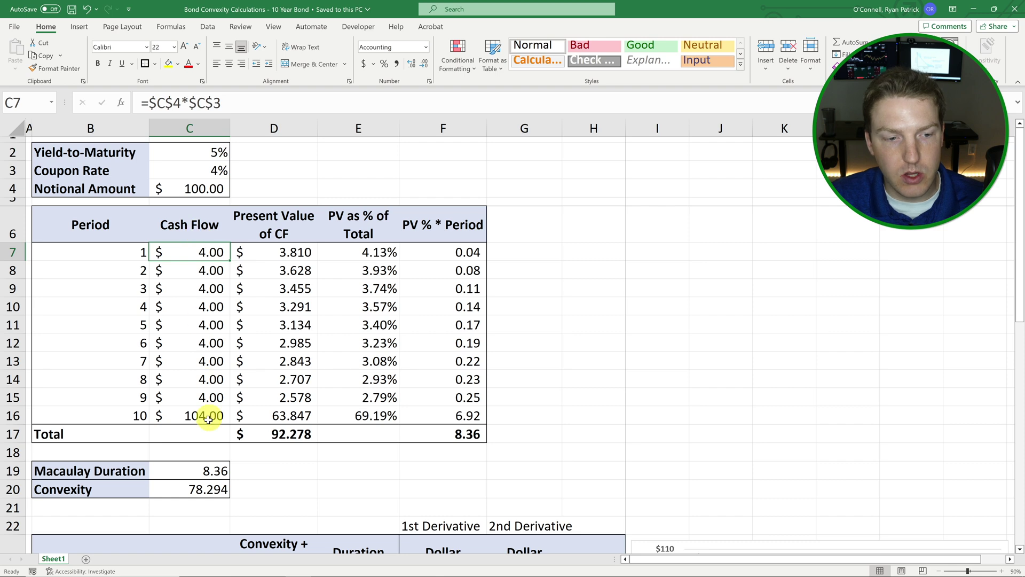
drag(207, 411, 201, 251)
Review the present value formula in D8 and the SUM total in D17.
click(256, 235)
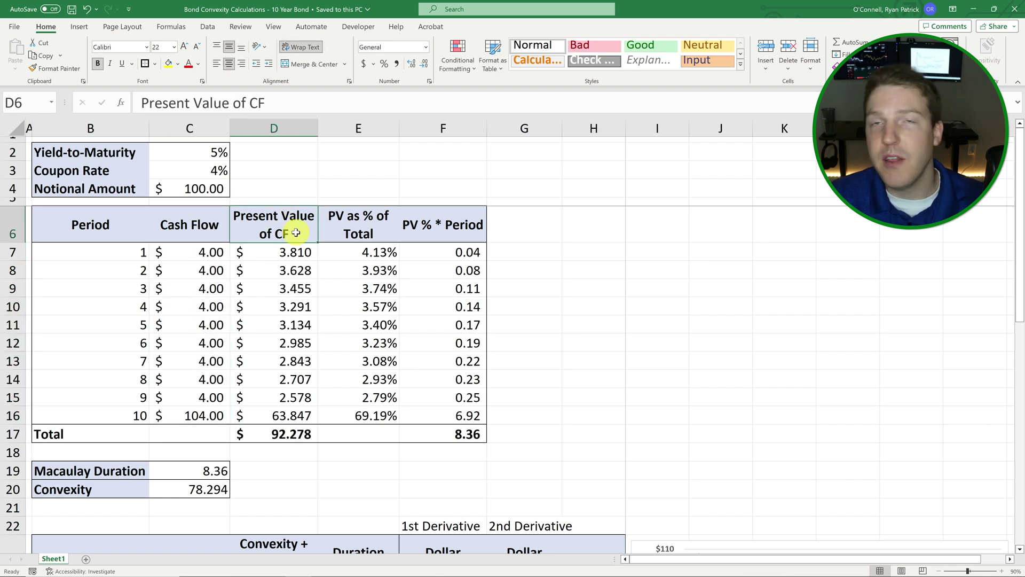
click(302, 273)
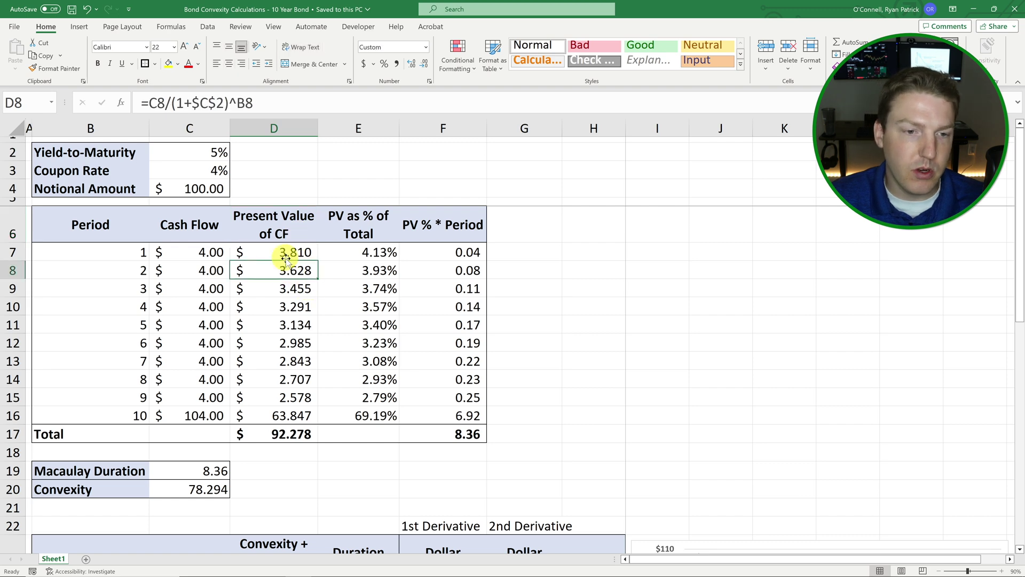
click(251, 103)
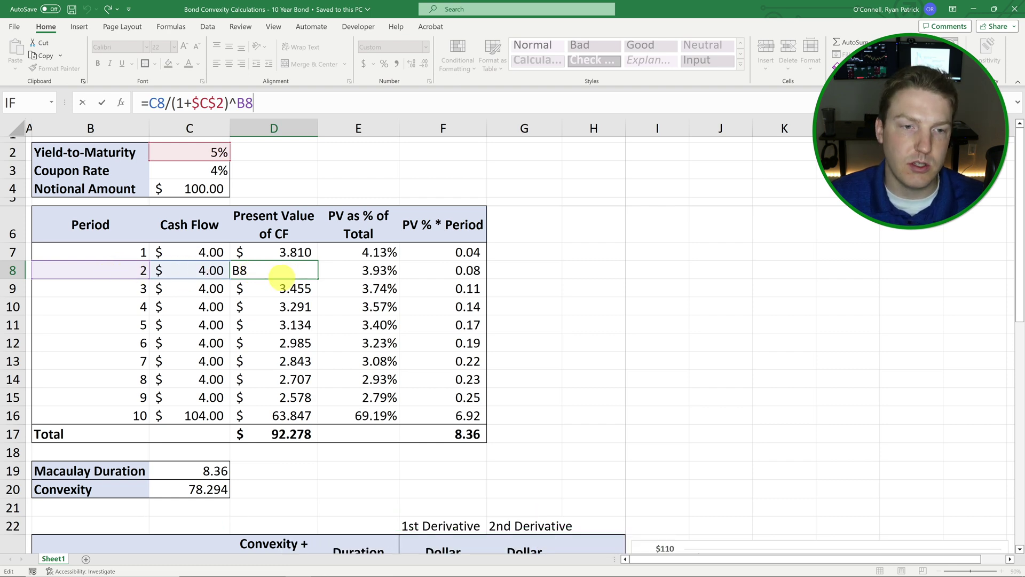
key(ctrl+Return)
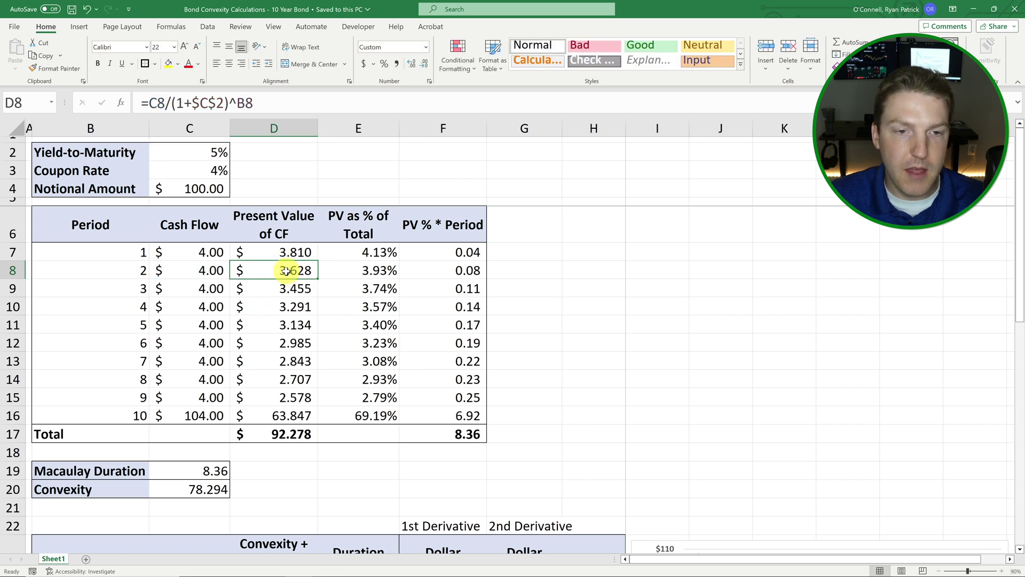
click(286, 434)
click(251, 102)
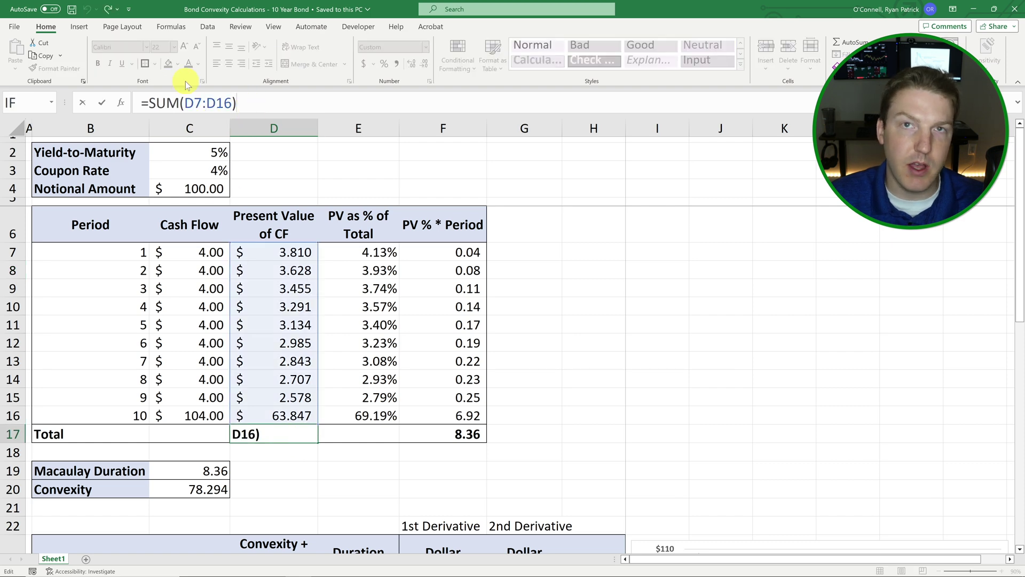
key(Escape)
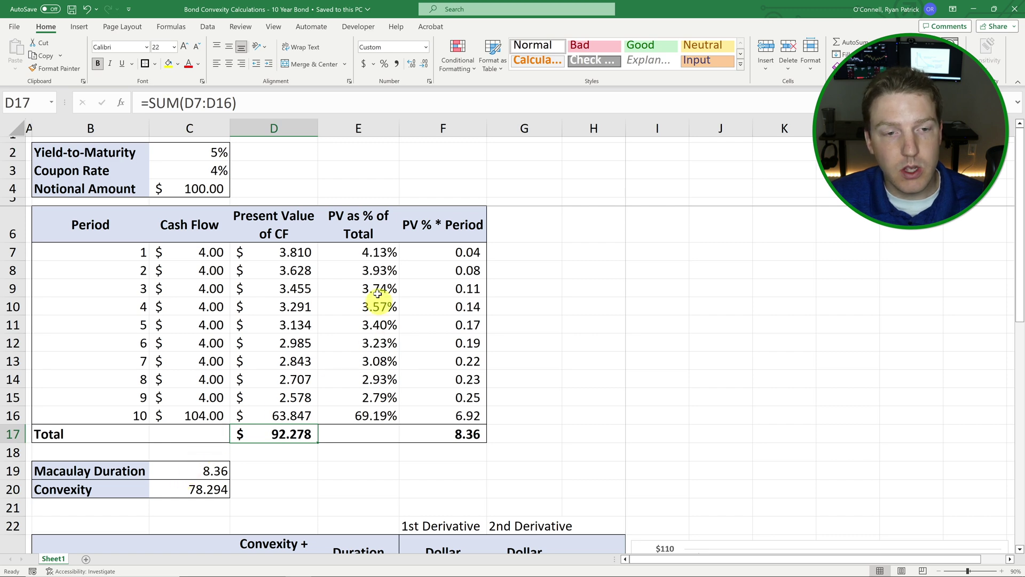
Review the PV formulas in D7 and D8 and the PV as % of Total formula in E7.
click(274, 257)
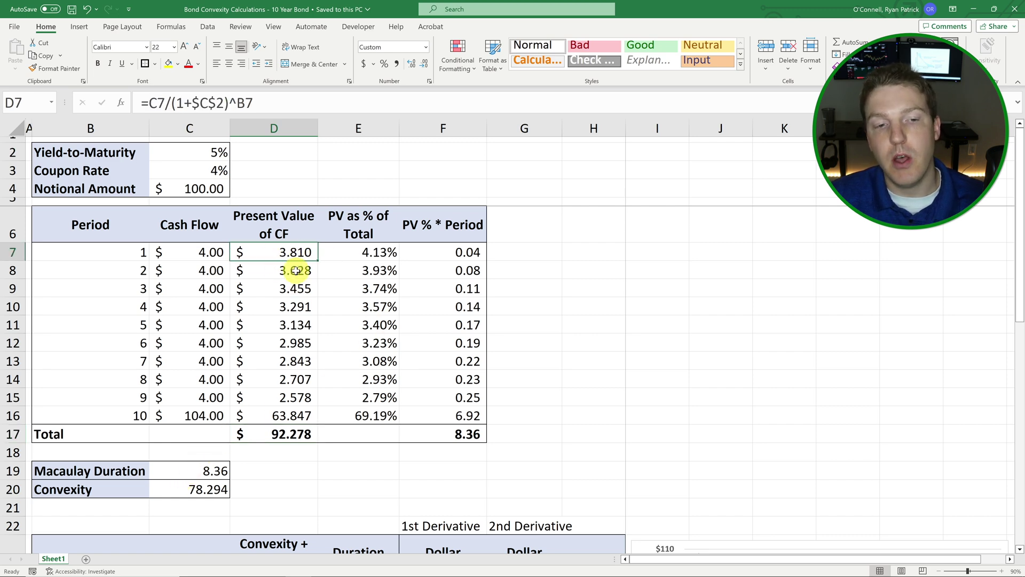
click(296, 271)
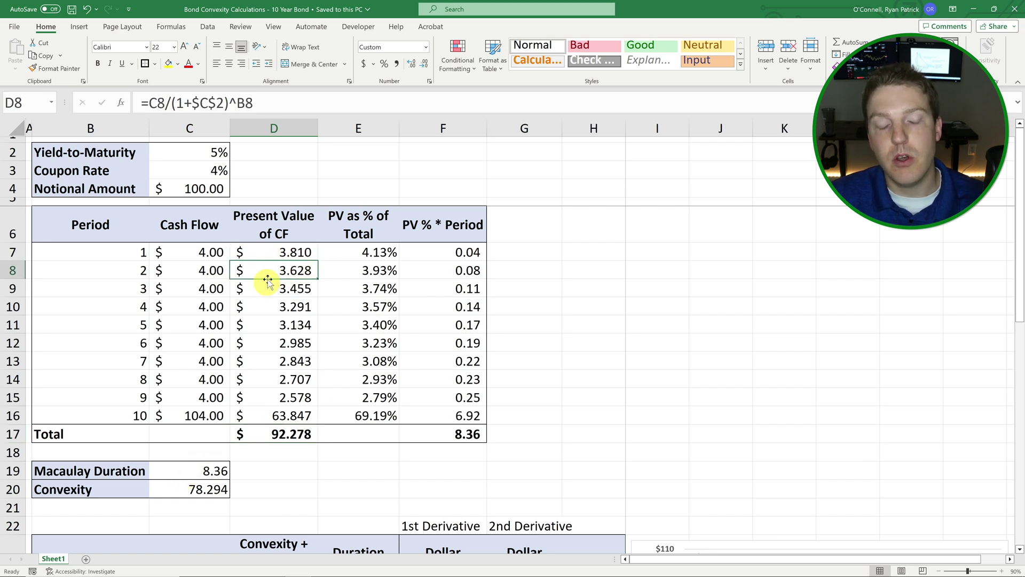
click(373, 228)
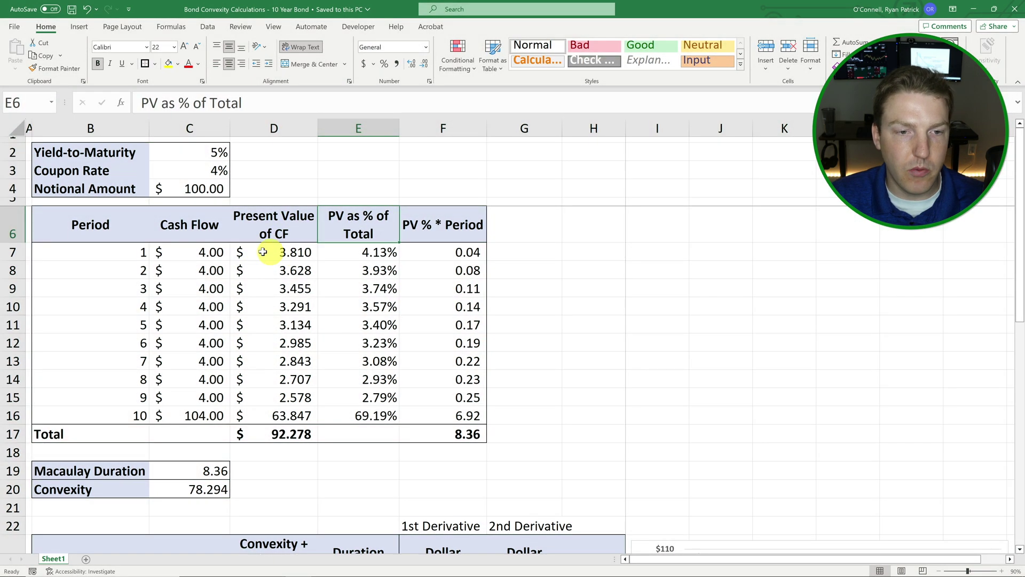
click(369, 251)
click(255, 103)
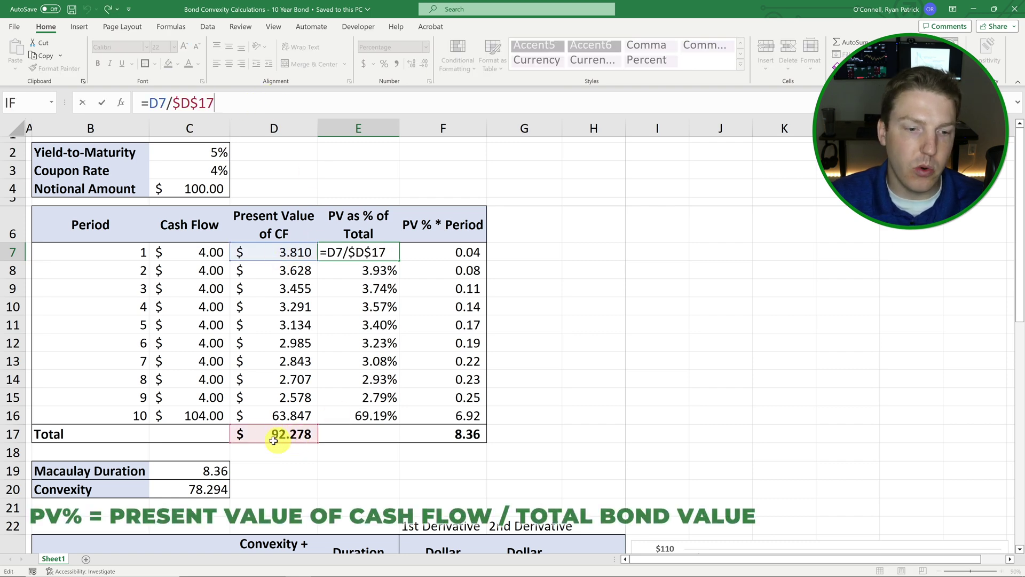
key(Return)
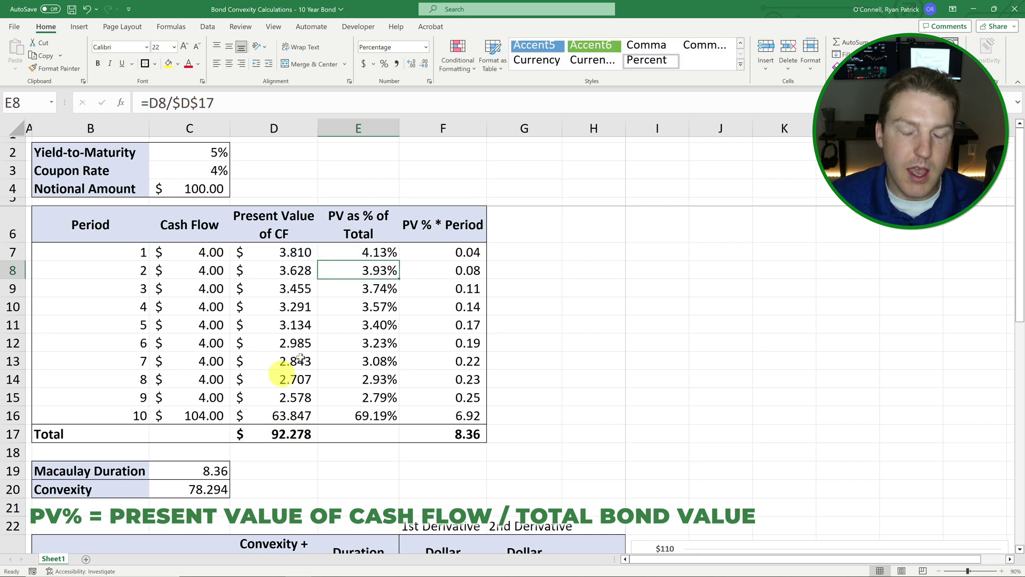
Check the percentages in E7:E16 against the D17 total bond value.
click(369, 254)
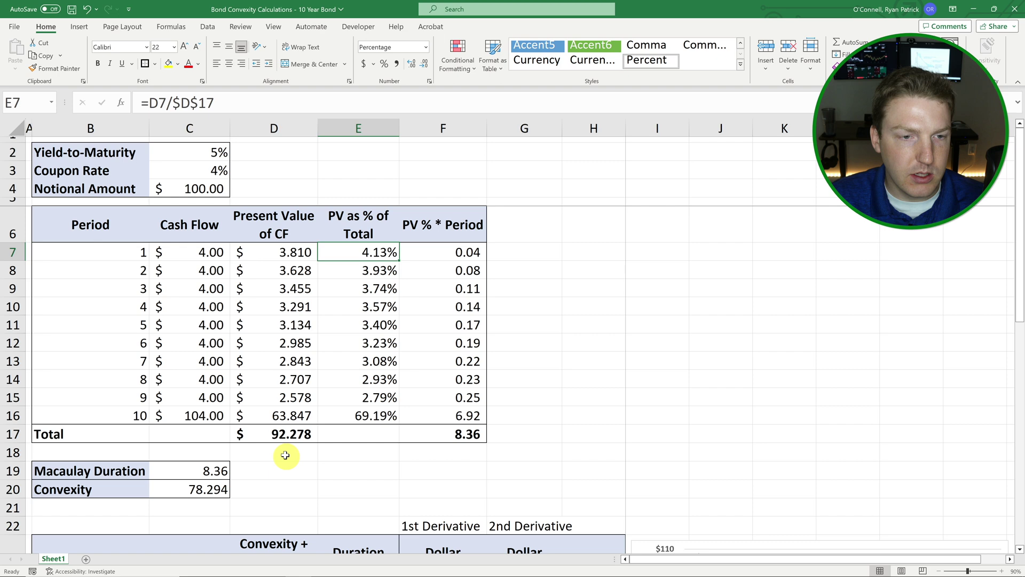
click(295, 435)
drag(374, 270, 371, 413)
click(375, 409)
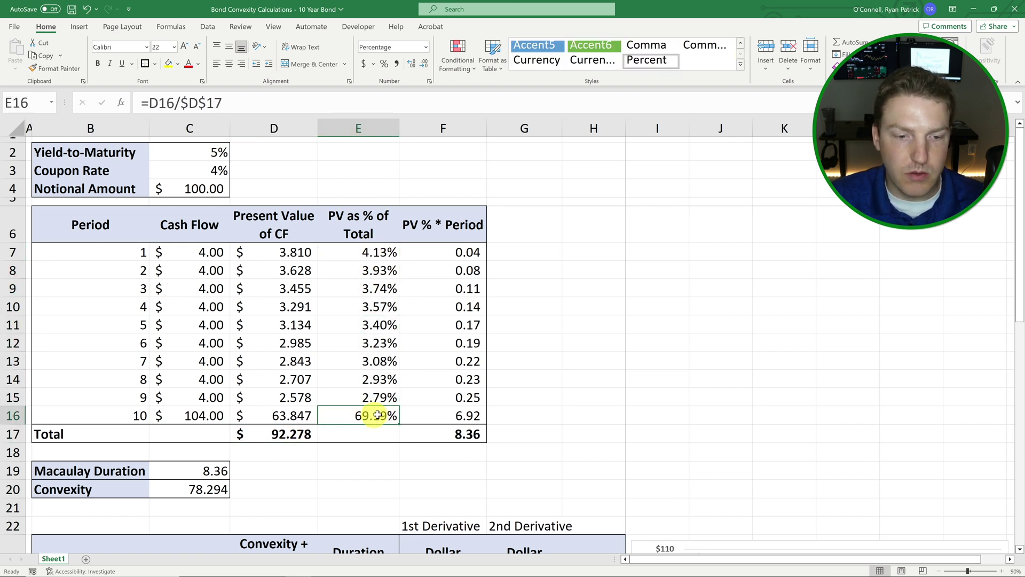
click(290, 415)
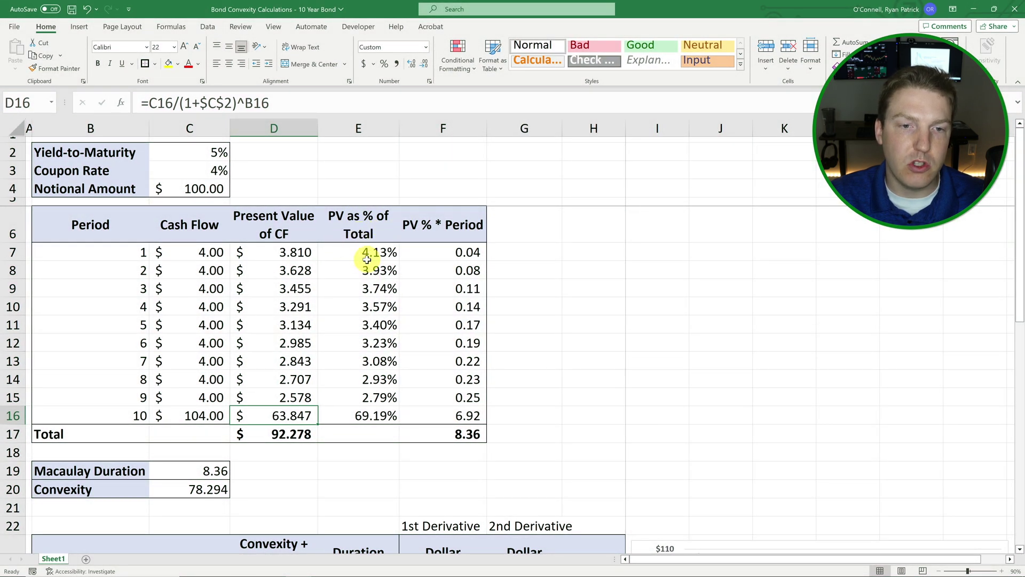
click(367, 259)
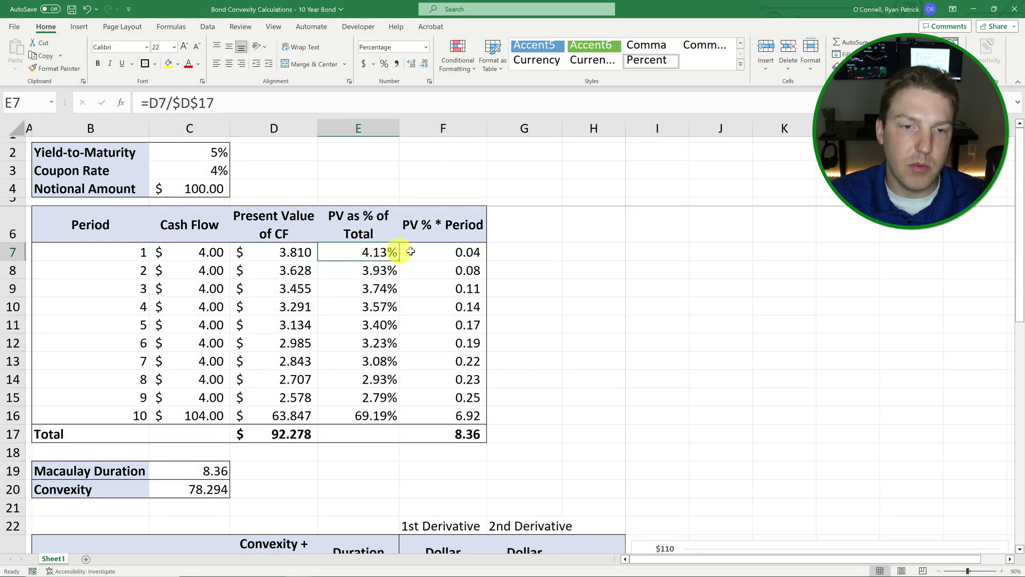
Review the PV % * Period formulas in F7 and F12 against the periods in column B.
click(458, 254)
click(113, 253)
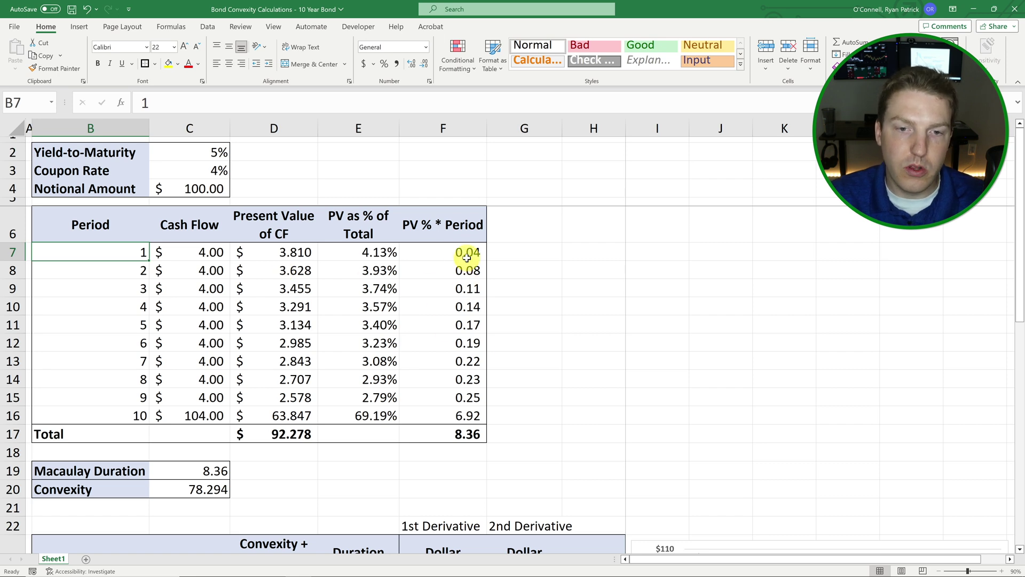
click(468, 258)
click(190, 103)
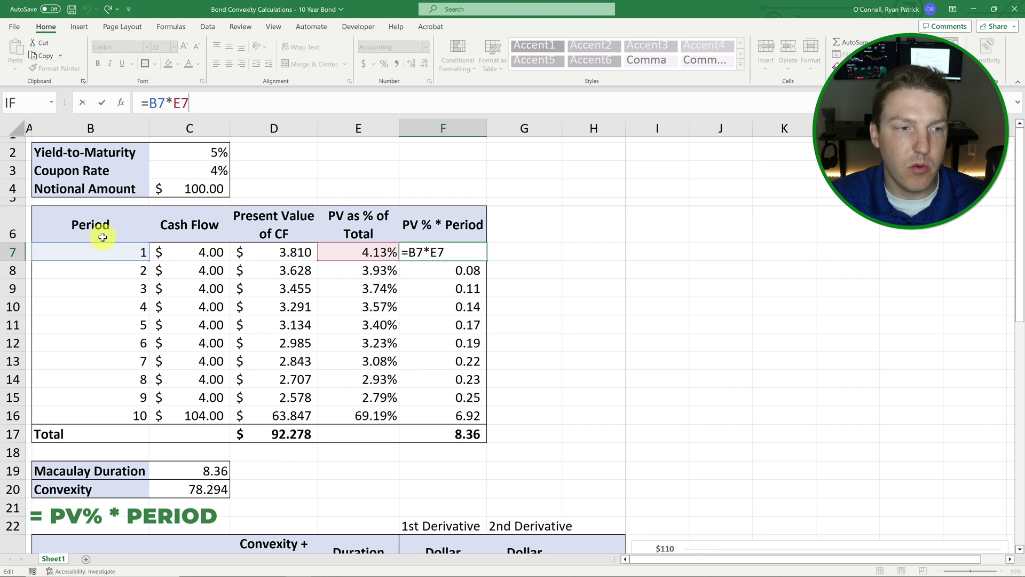
key(Return)
click(460, 344)
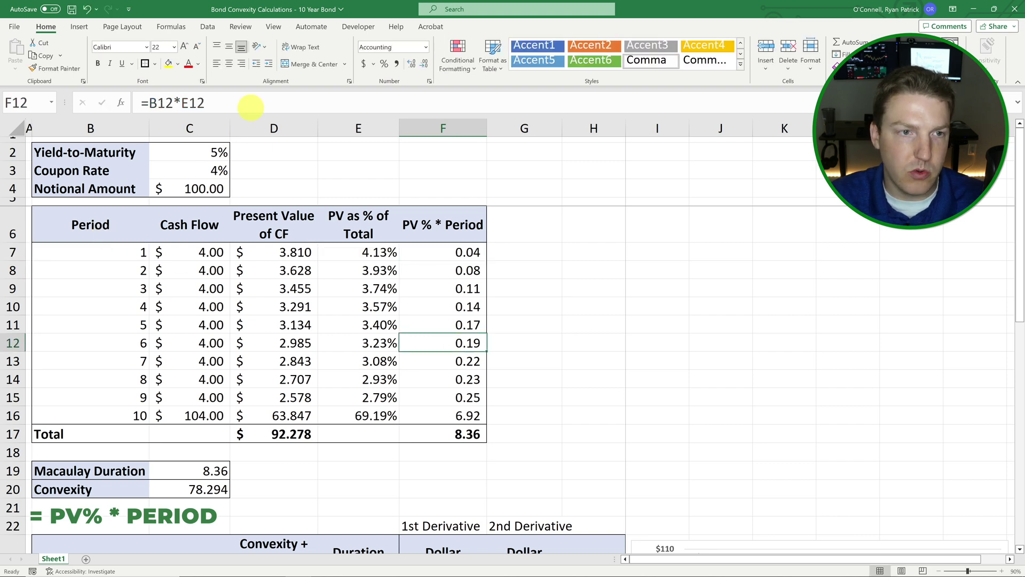
click(251, 107)
key(Return)
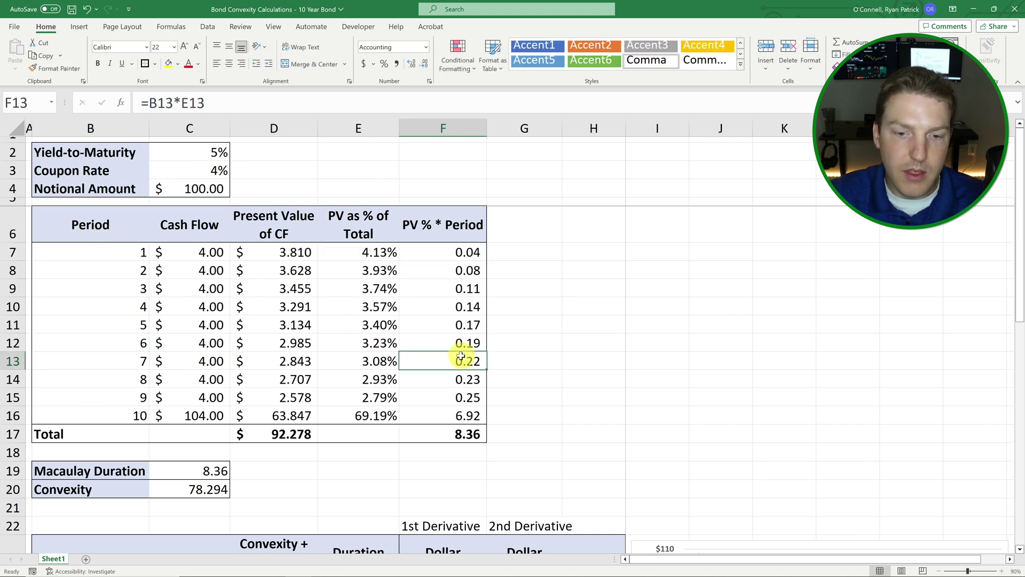
Total F7:F16 in F17 to 8.36 and confirm the Macaulay Duration shows 8.36.
click(434, 432)
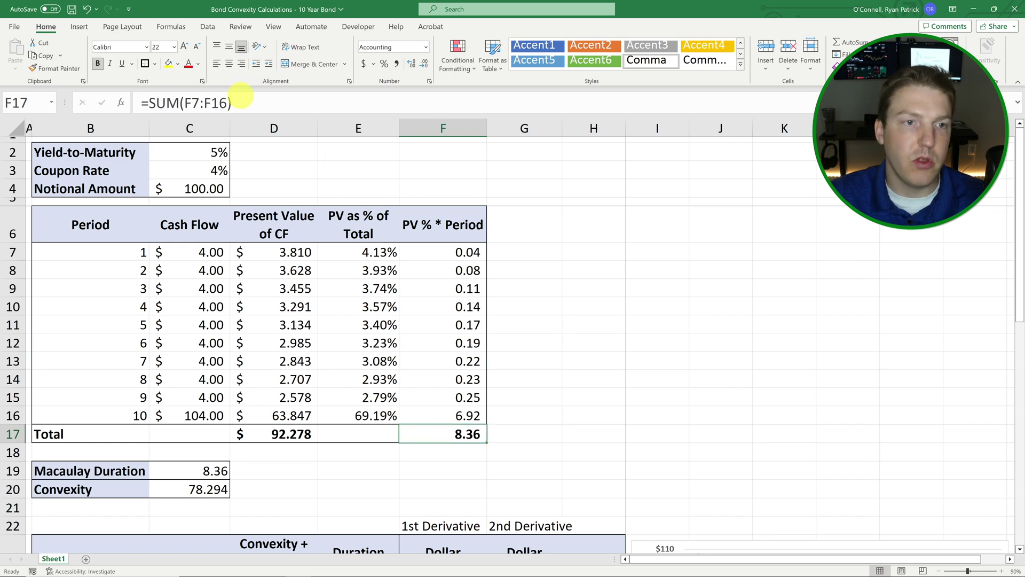
click(283, 102)
key(Return)
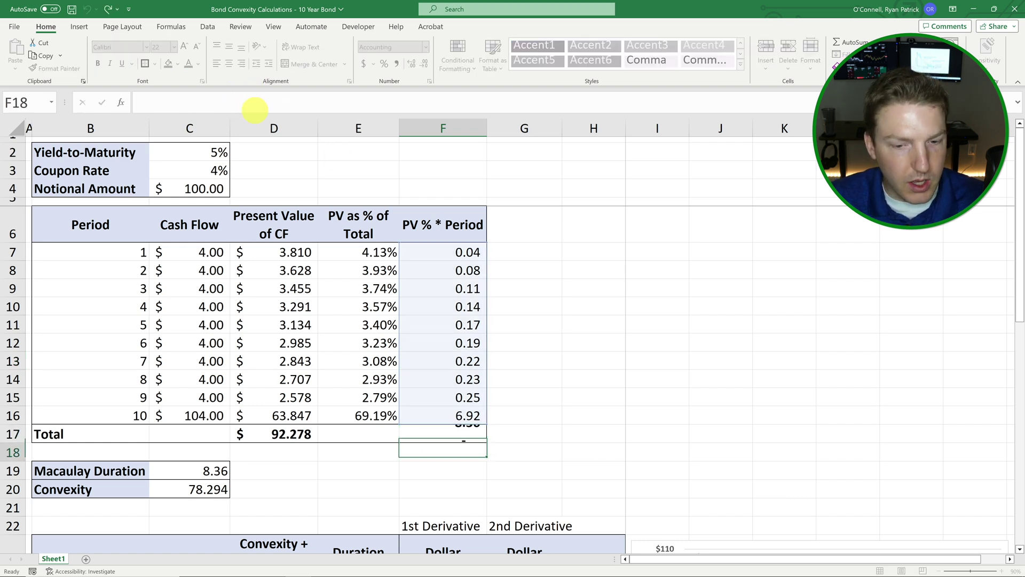
click(473, 433)
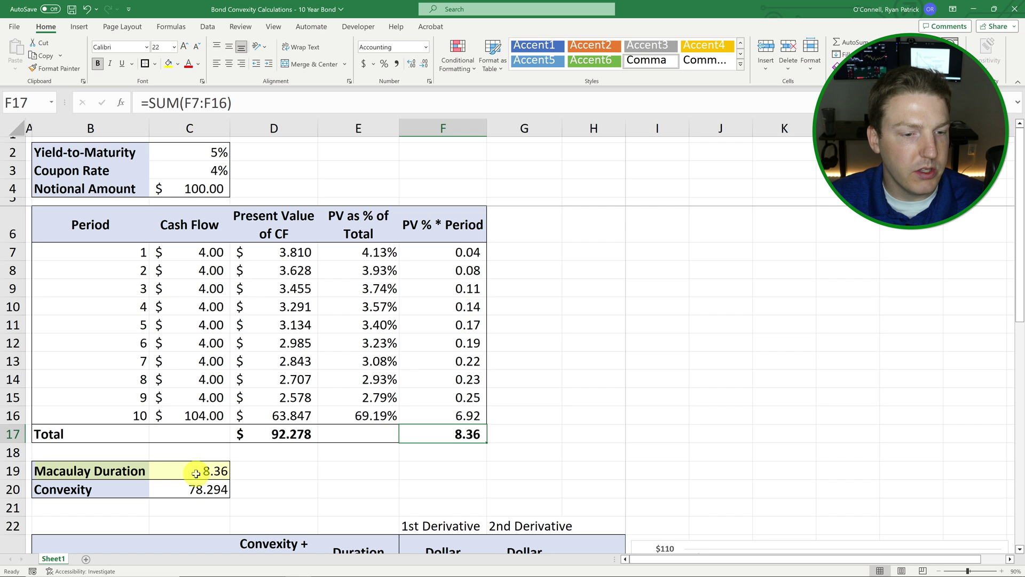
click(198, 473)
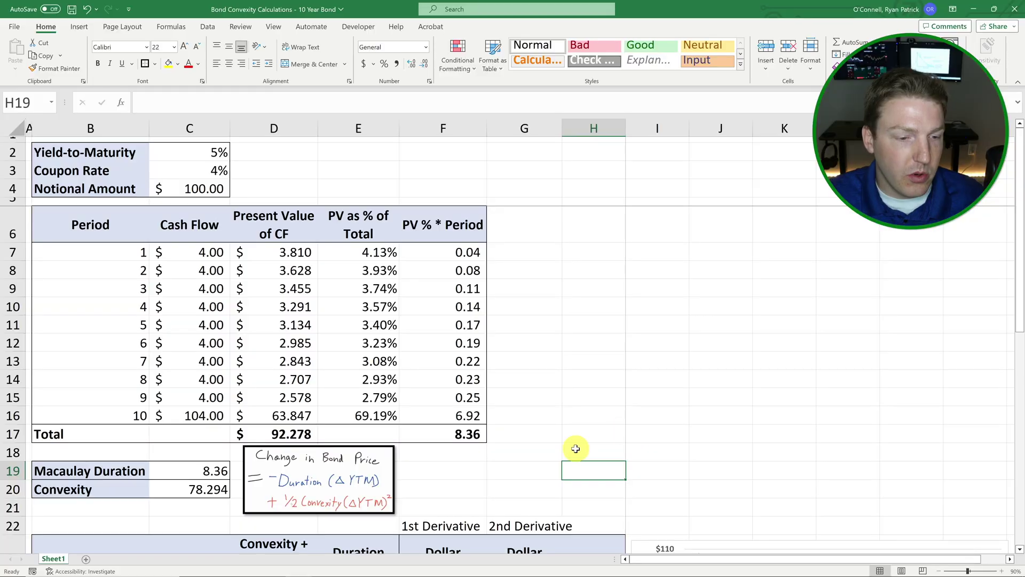
Check the Convexity value's formula and scroll down to the yield table.
click(194, 489)
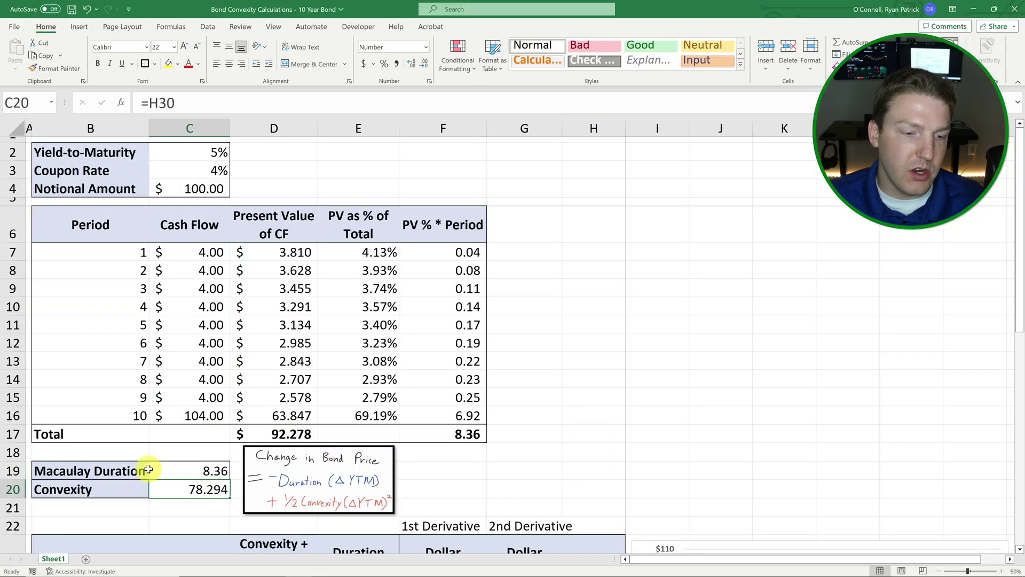
scroll(172, 470, down, 3)
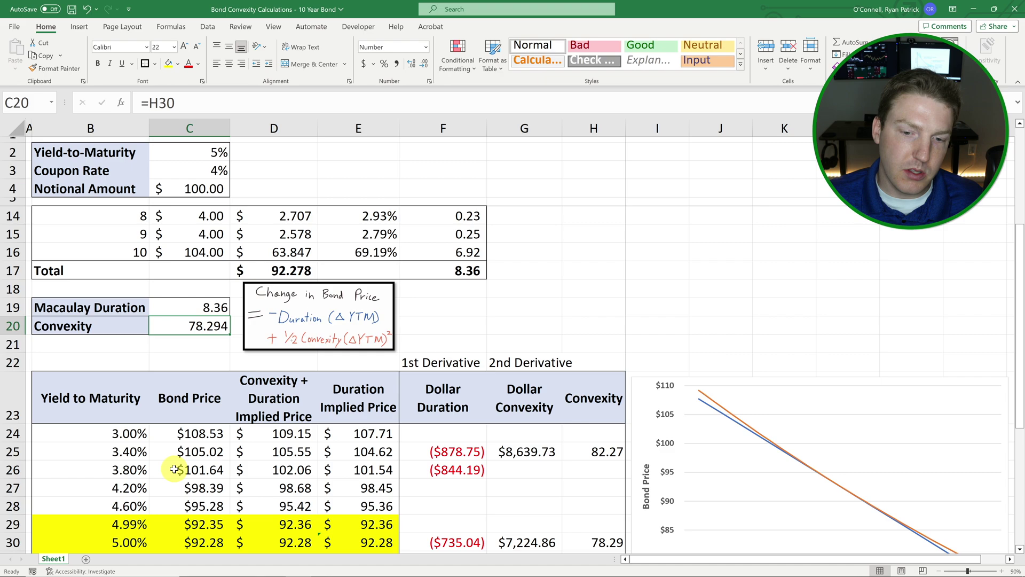
scroll(175, 469, down, 4)
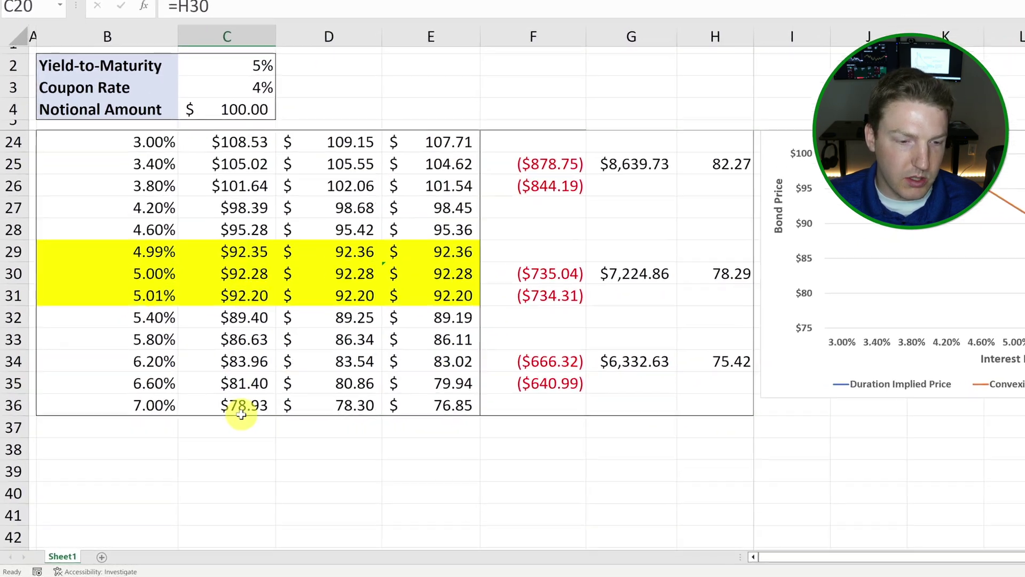
scroll(241, 414, up, 1)
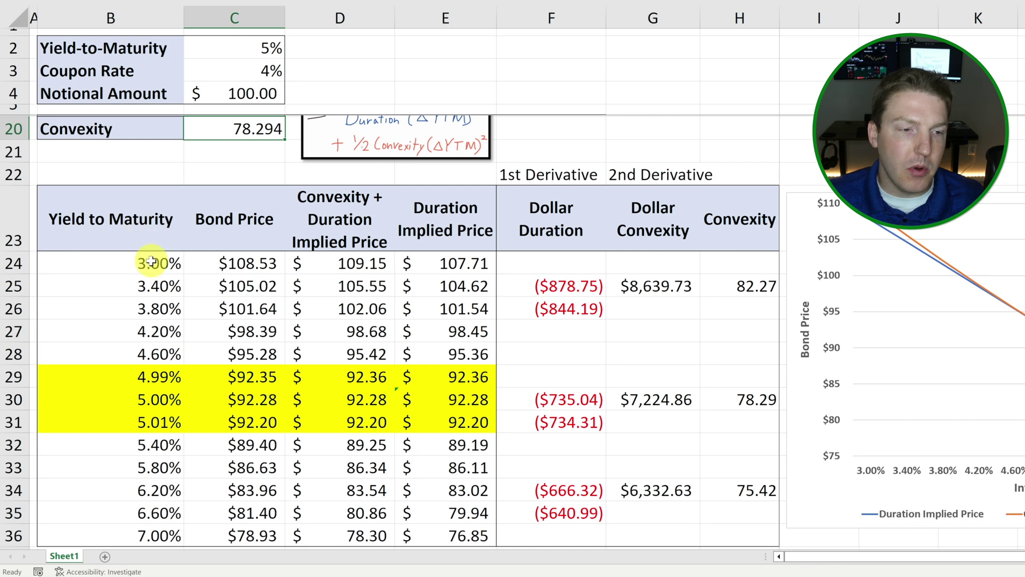
Highlight the yield column and the B2:C4 bond inputs, then select the first bond price in C24.
drag(151, 261, 151, 526)
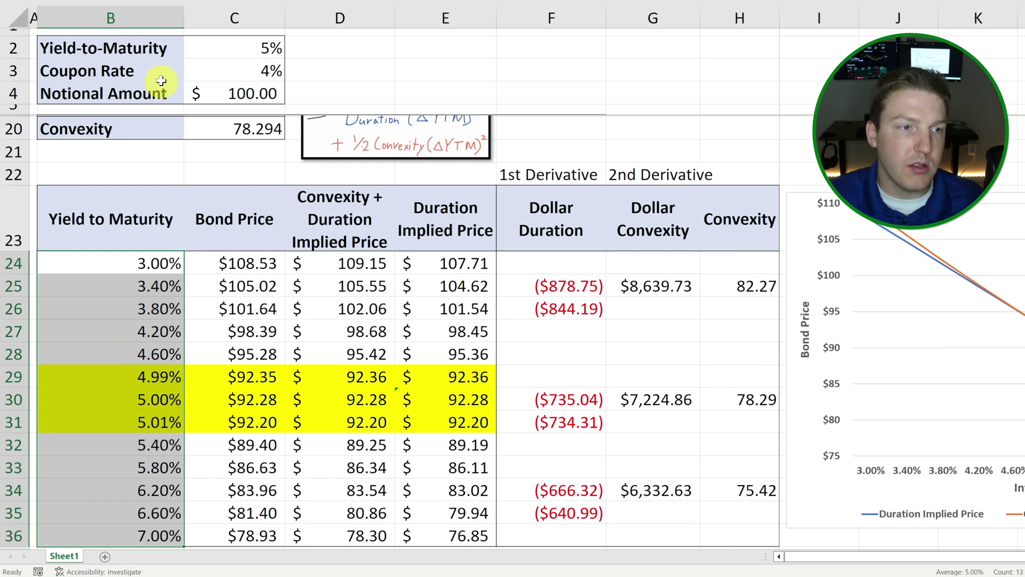
drag(130, 52, 242, 93)
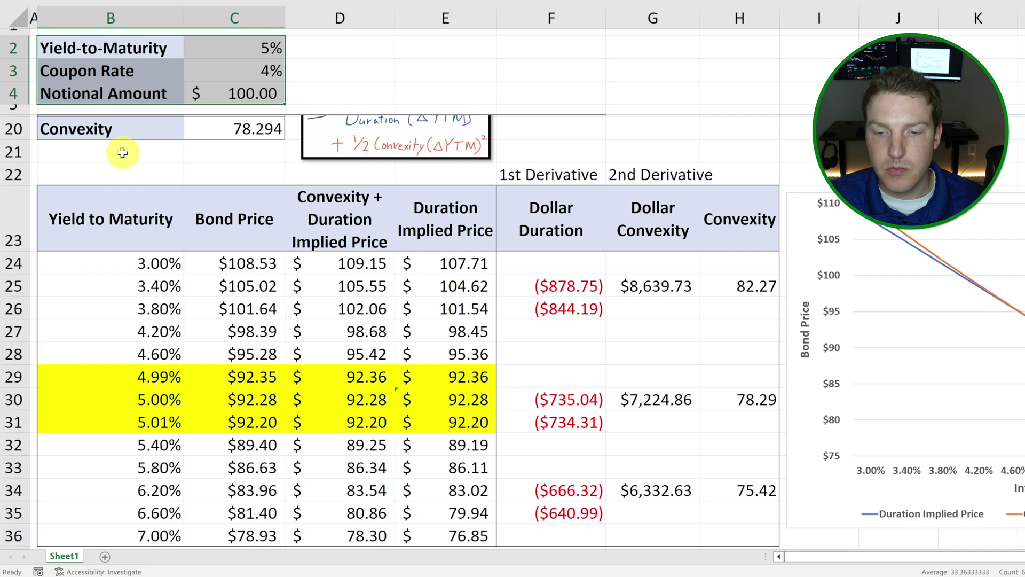
click(176, 144)
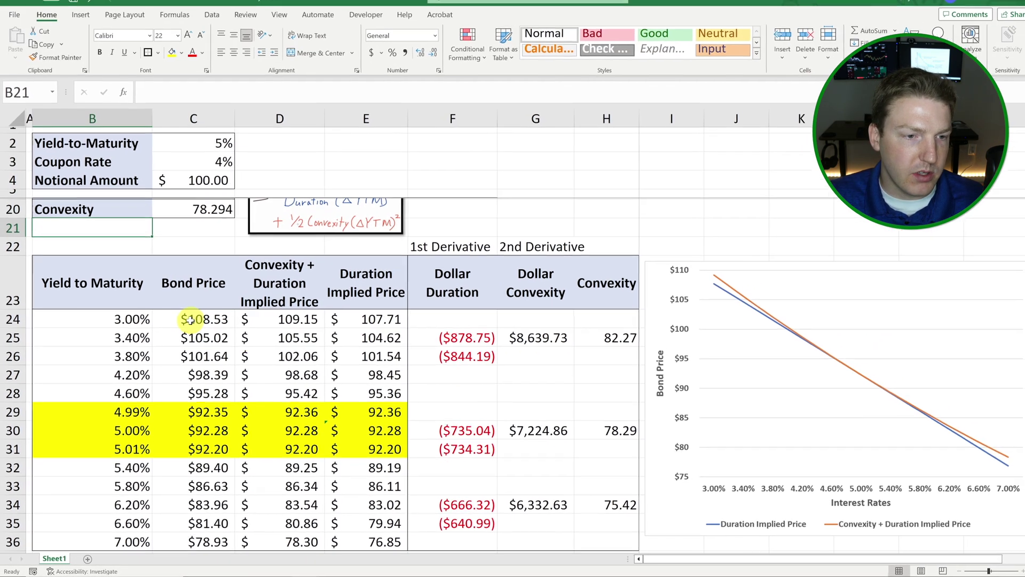
click(205, 297)
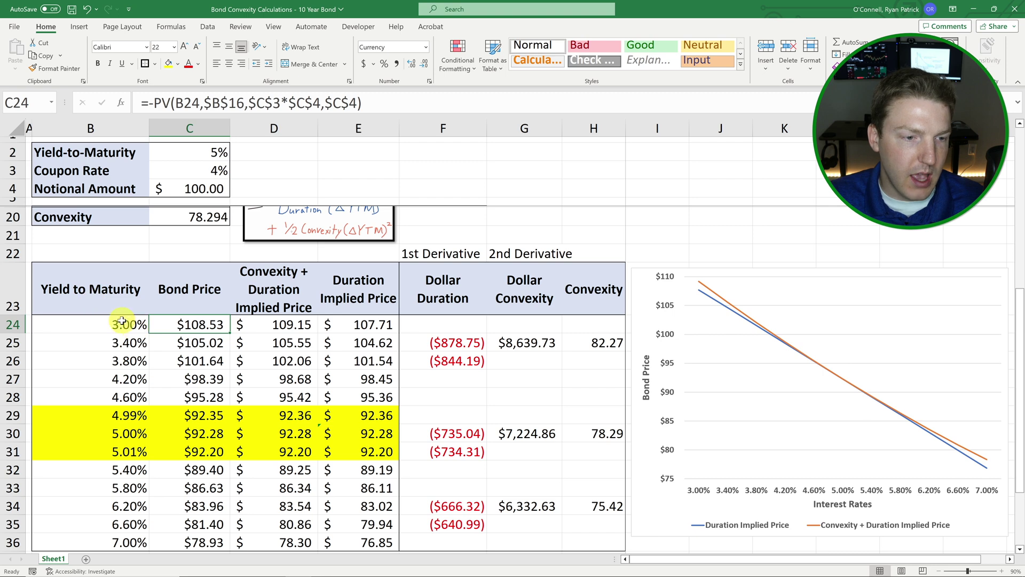
click(91, 299)
click(201, 324)
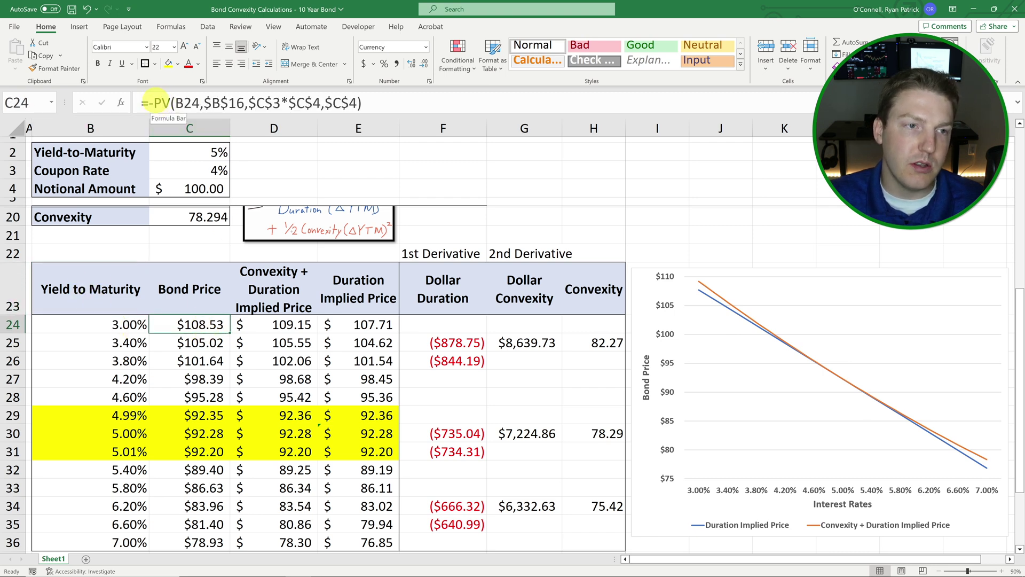
click(166, 102)
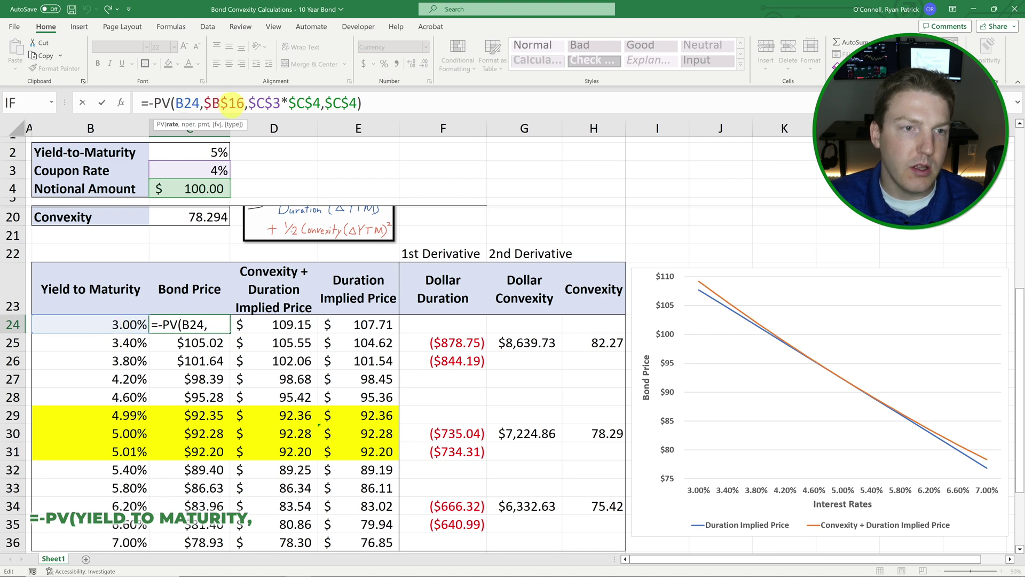
click(230, 103)
scroll(201, 217, up, 5)
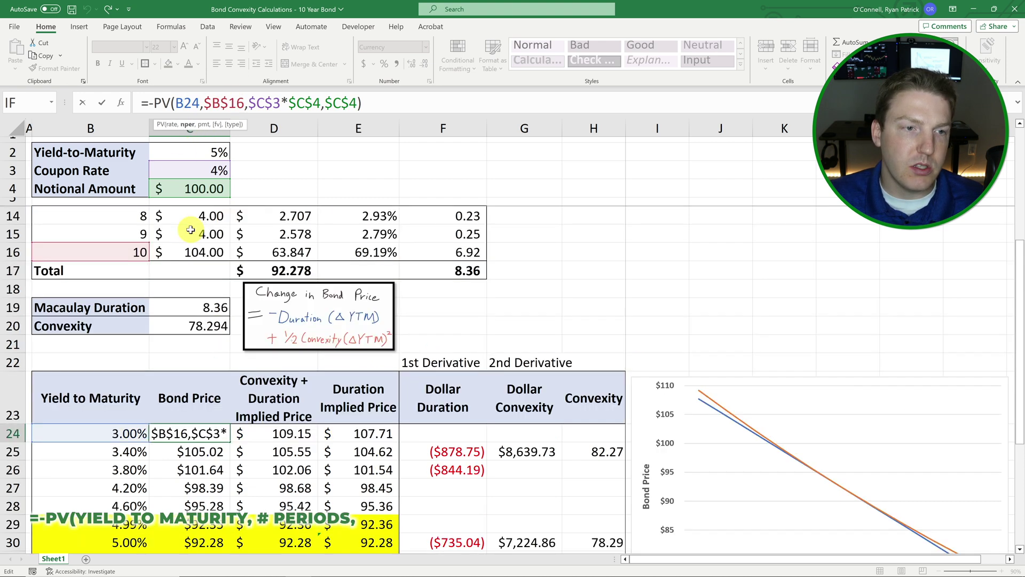
scroll(157, 362, down, 1)
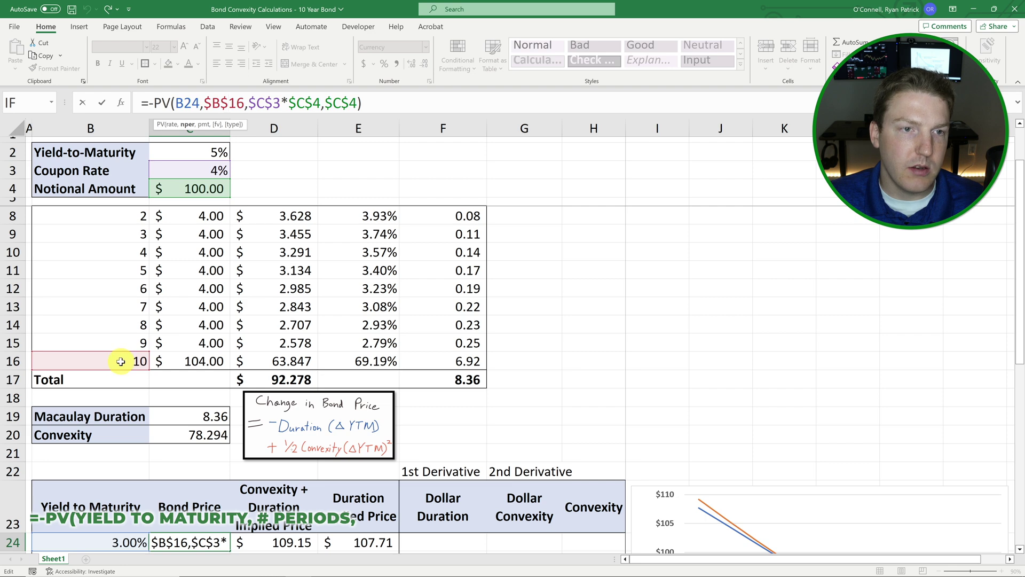
scroll(121, 362, down, 5)
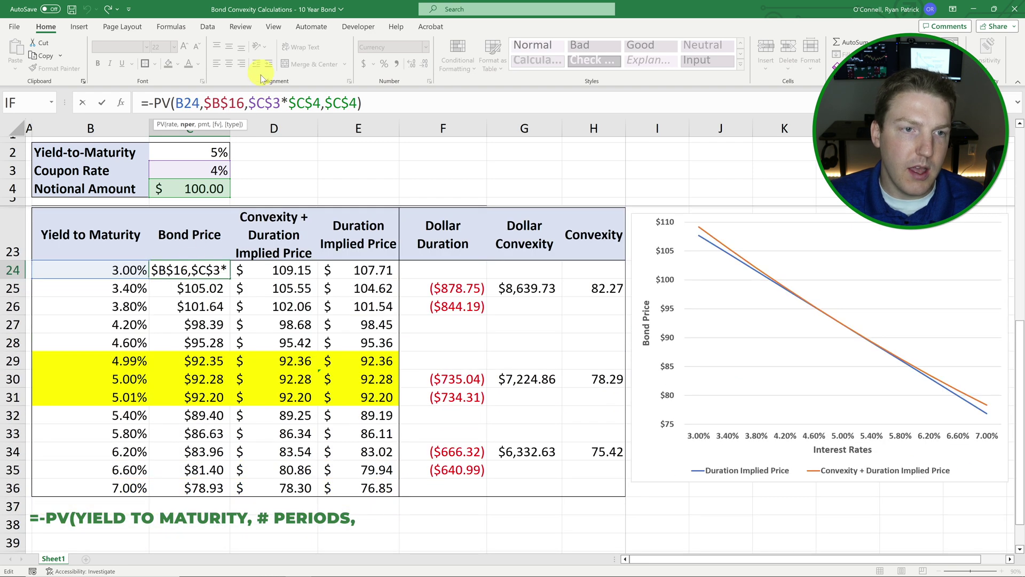
click(264, 102)
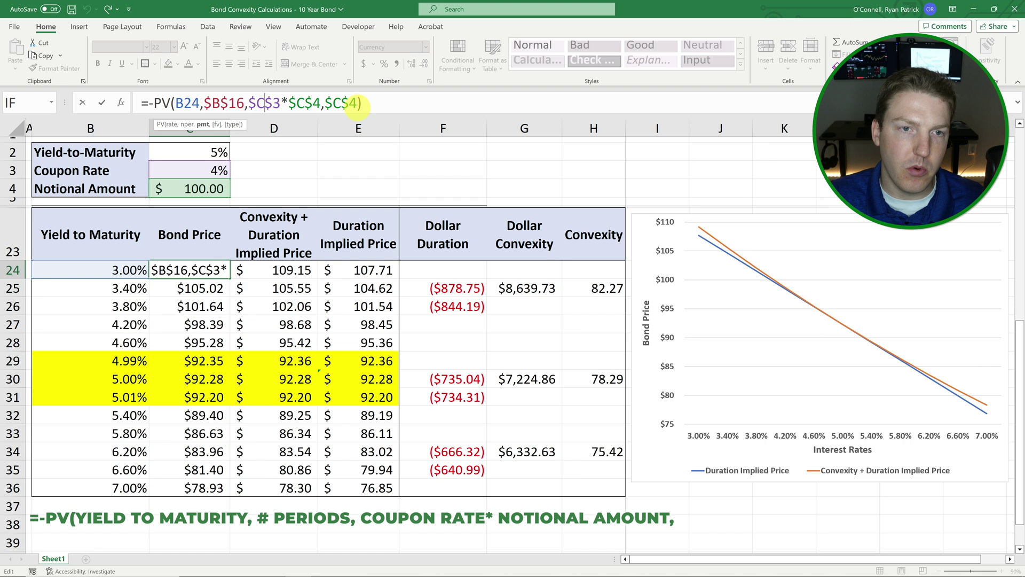
click(342, 103)
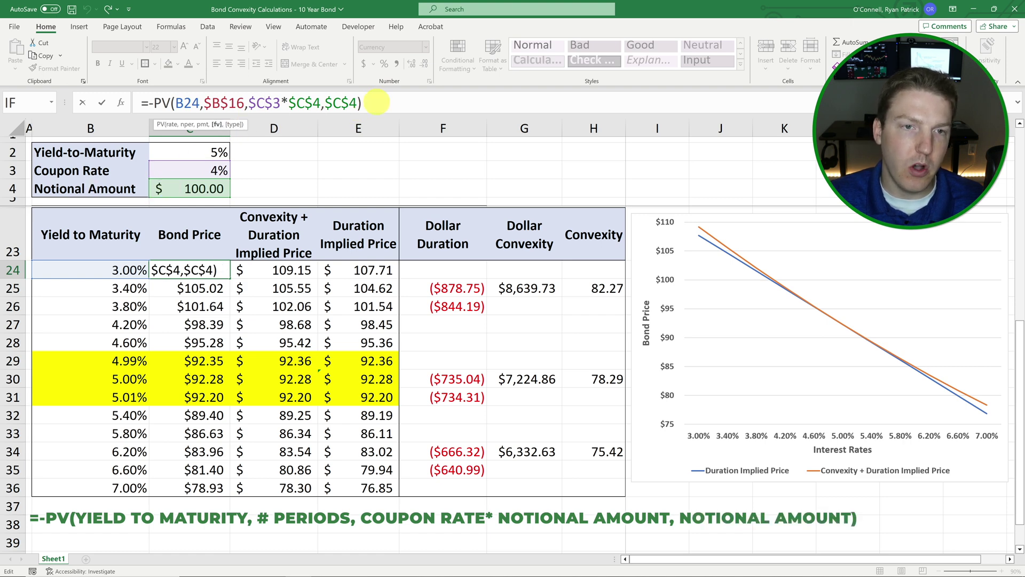
click(378, 101)
key(Return)
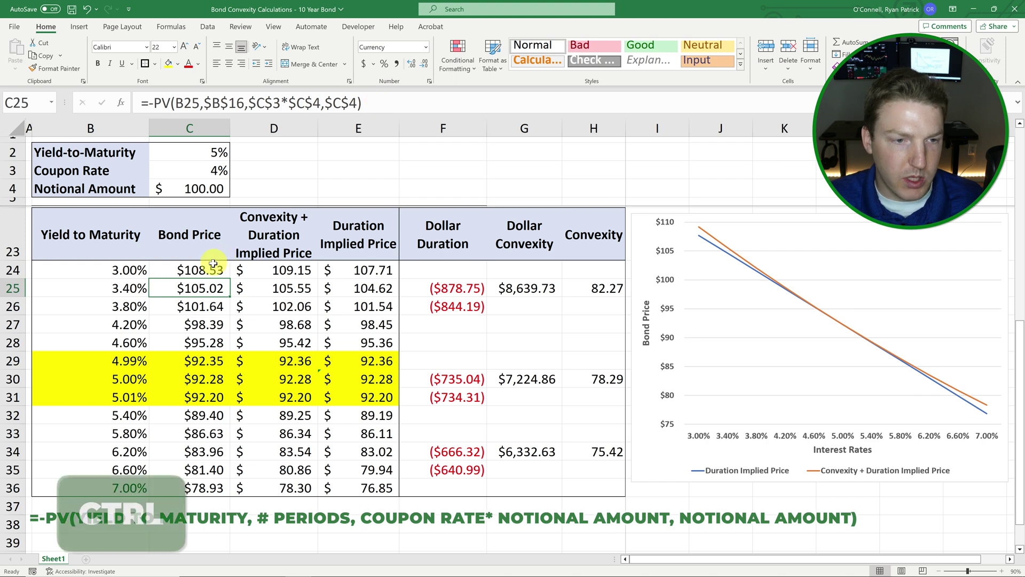
click(201, 270)
key(ctrl+c)
drag(201, 270, 195, 488)
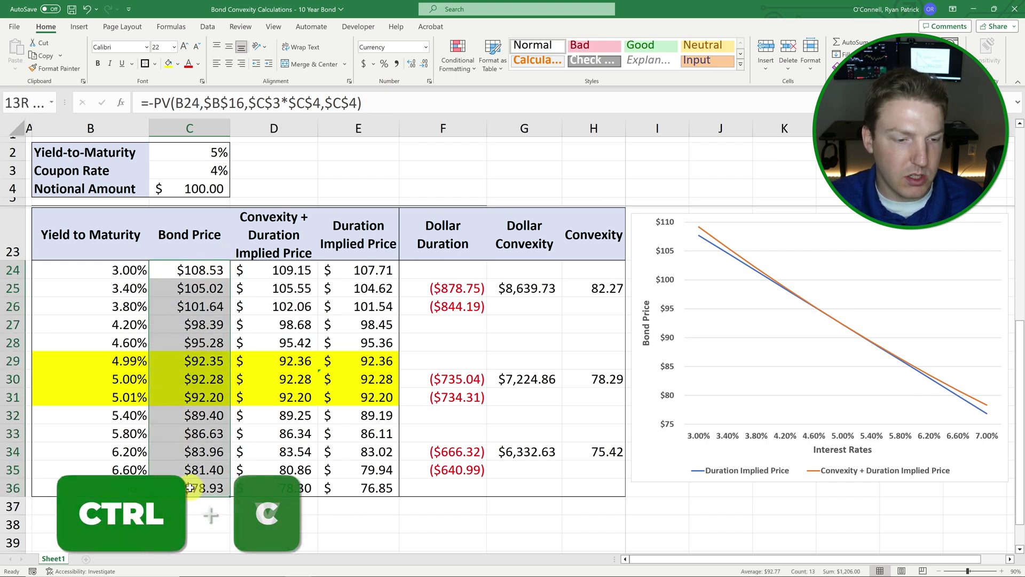
key(ctrl+v)
click(186, 305)
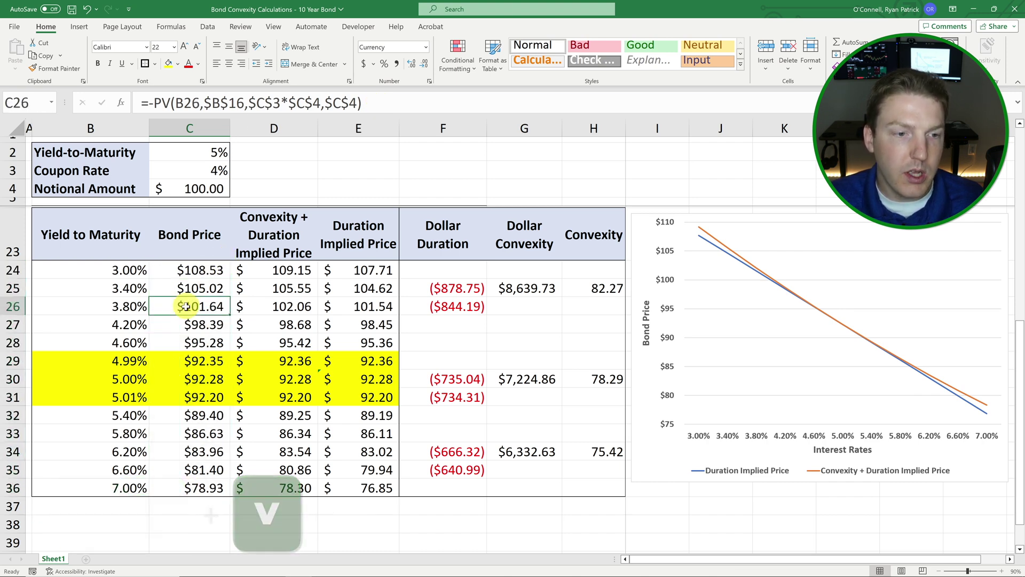
click(131, 270)
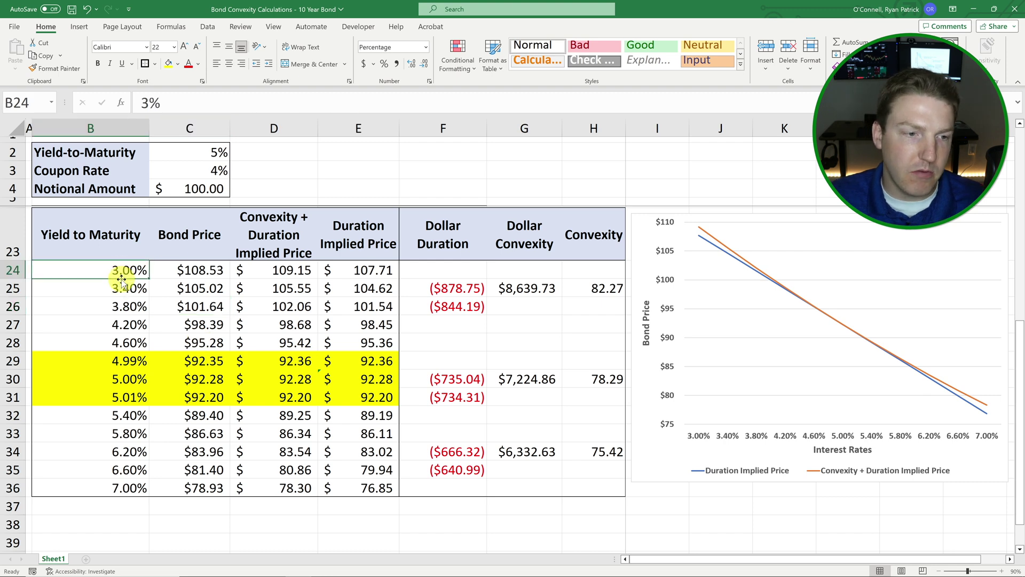
drag(128, 288, 114, 324)
click(534, 324)
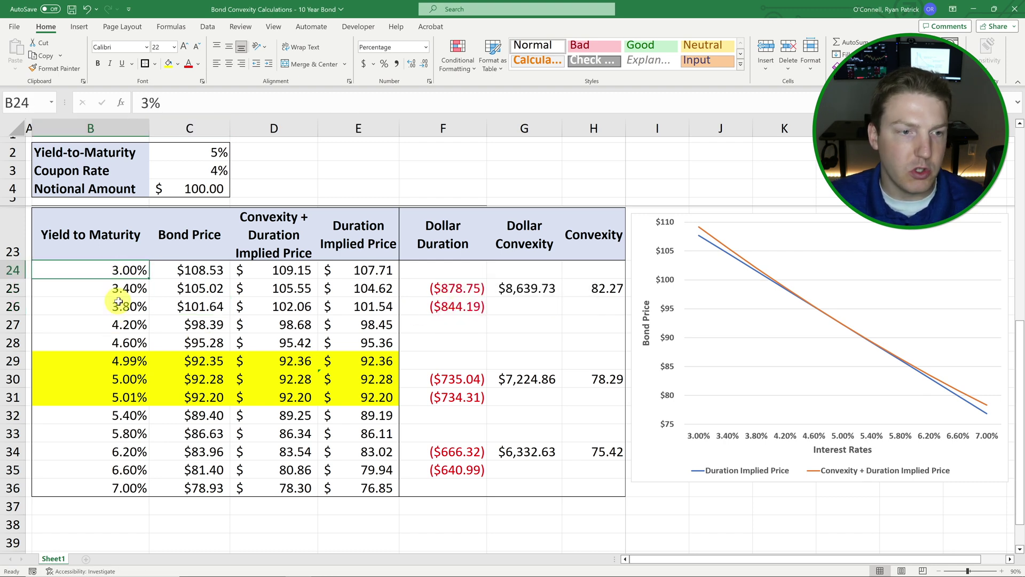
click(128, 306)
drag(128, 361, 126, 487)
click(203, 451)
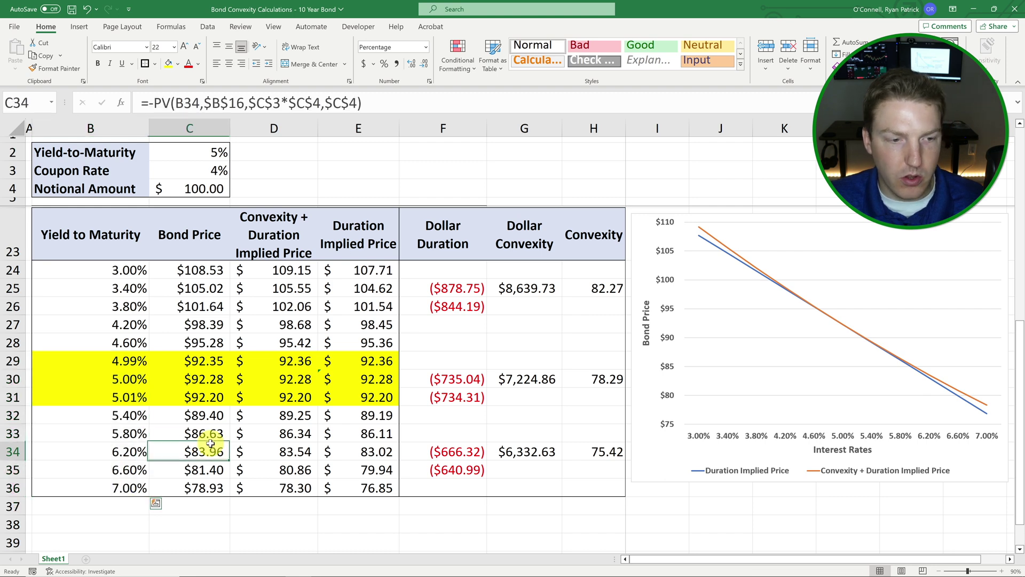
click(121, 284)
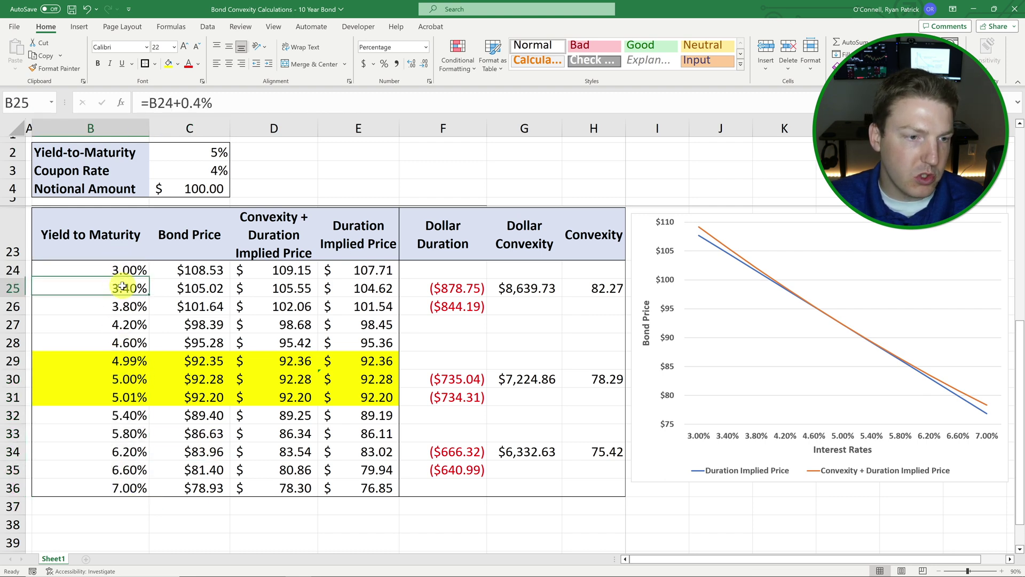
click(117, 308)
click(115, 325)
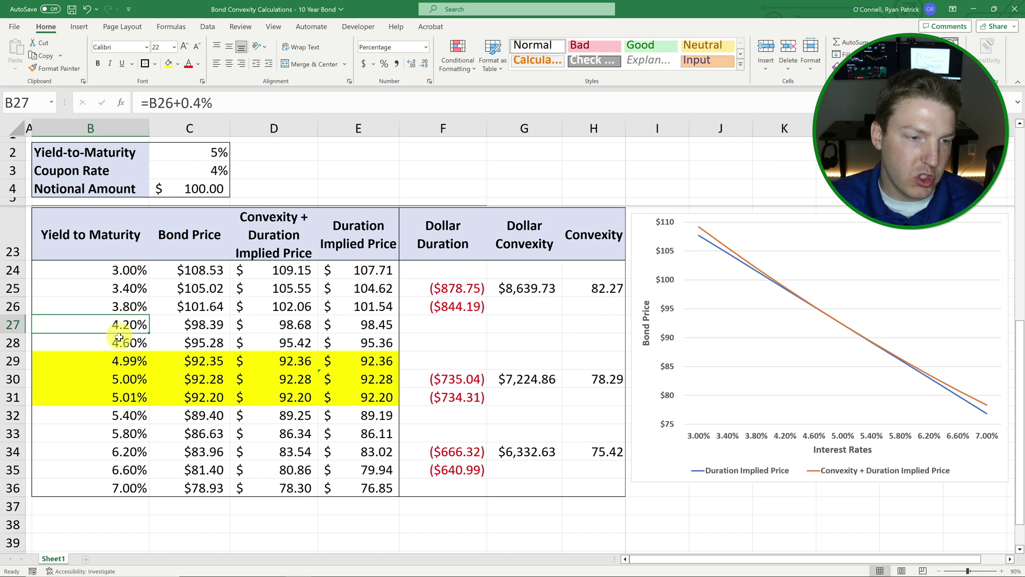
click(114, 343)
drag(77, 379, 363, 379)
scroll(228, 380, up, 1)
scroll(227, 380, up, 5)
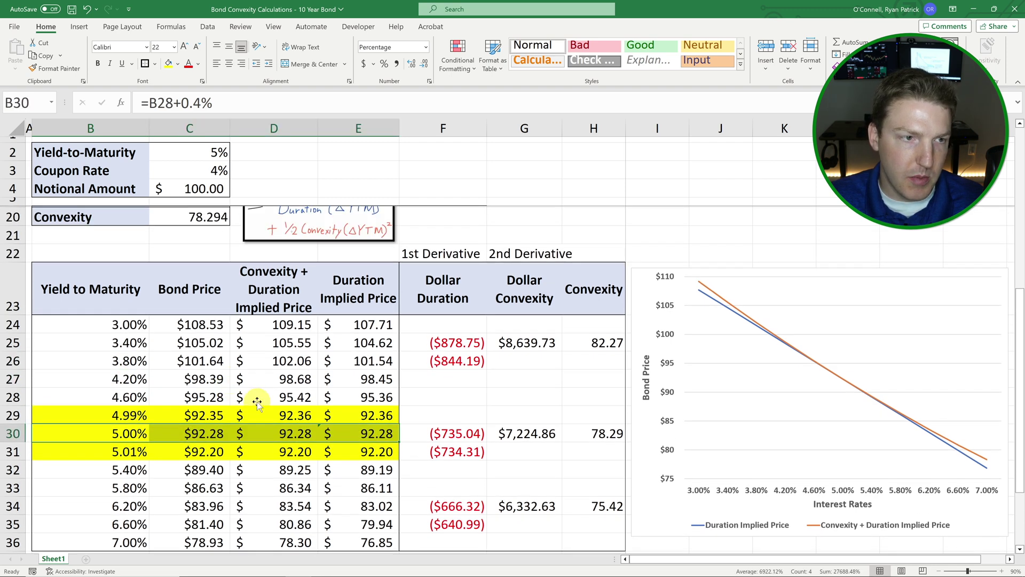
drag(115, 236, 458, 432)
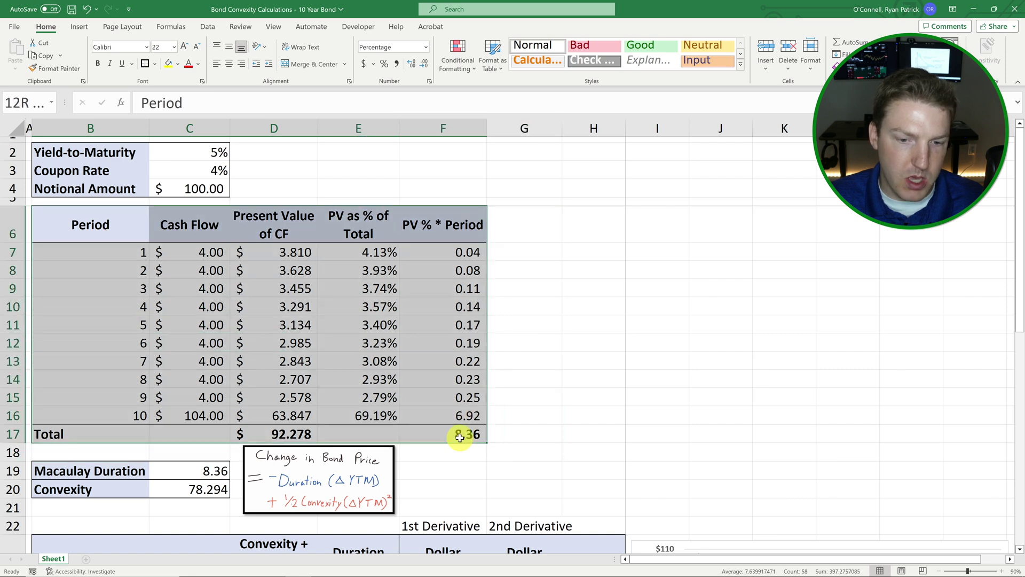
click(458, 433)
scroll(267, 368, down, 6)
click(115, 331)
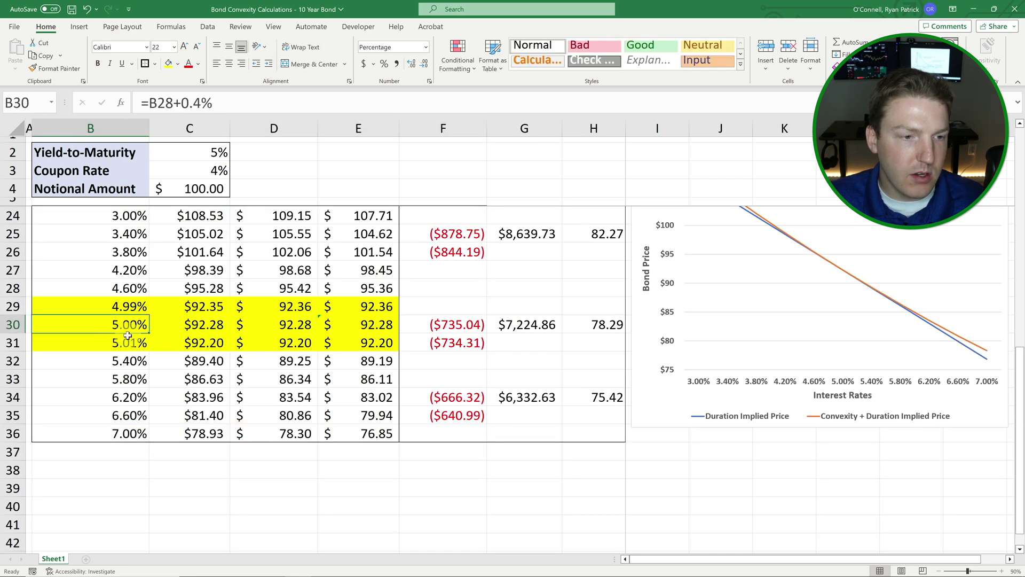
click(123, 313)
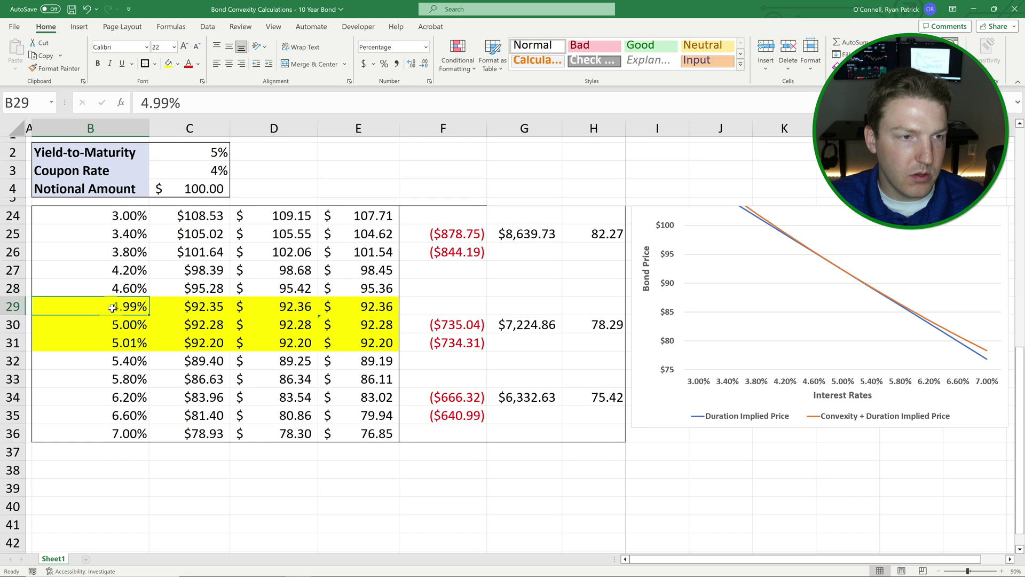
scroll(117, 315, up, 1)
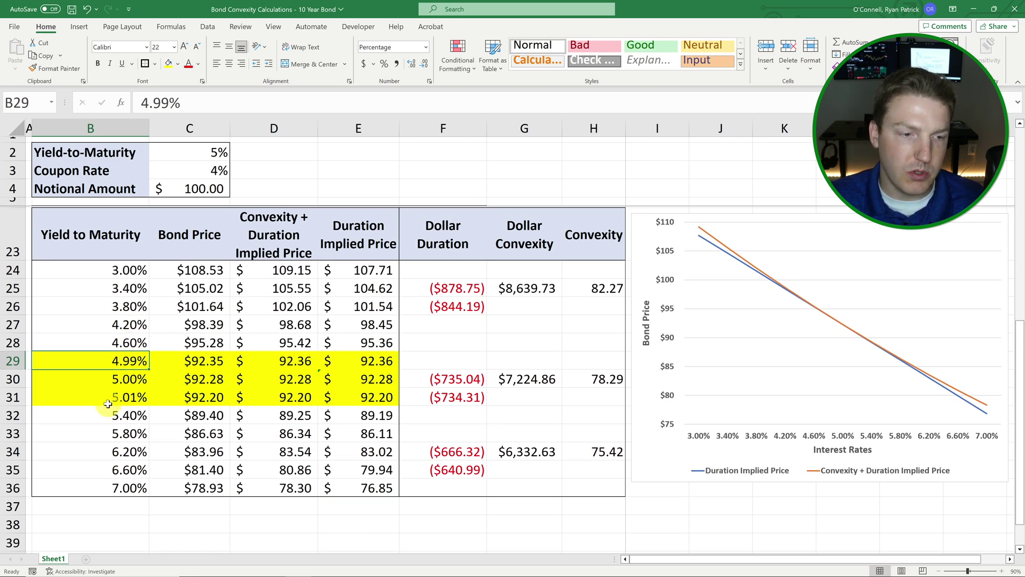
click(124, 396)
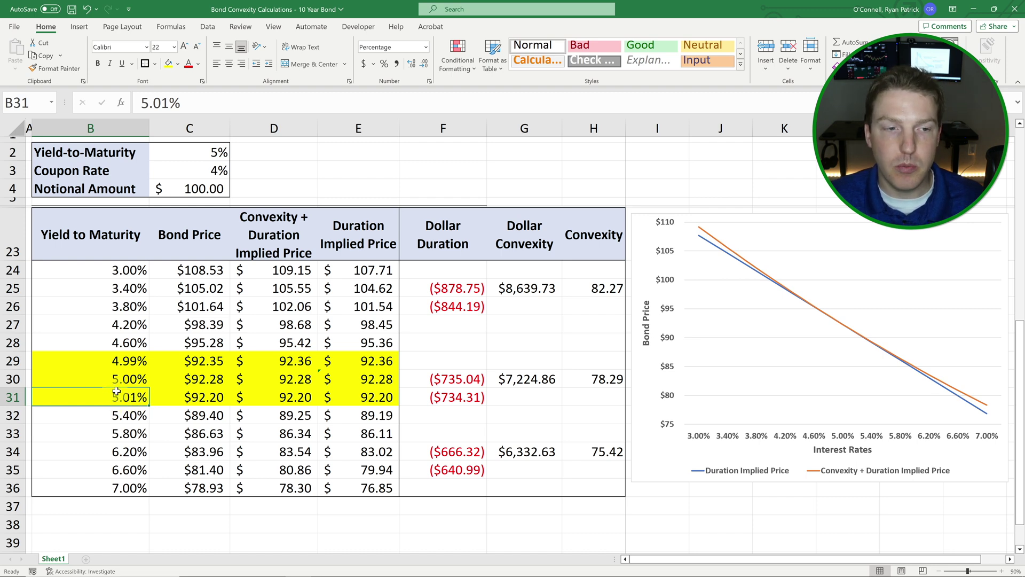
click(198, 359)
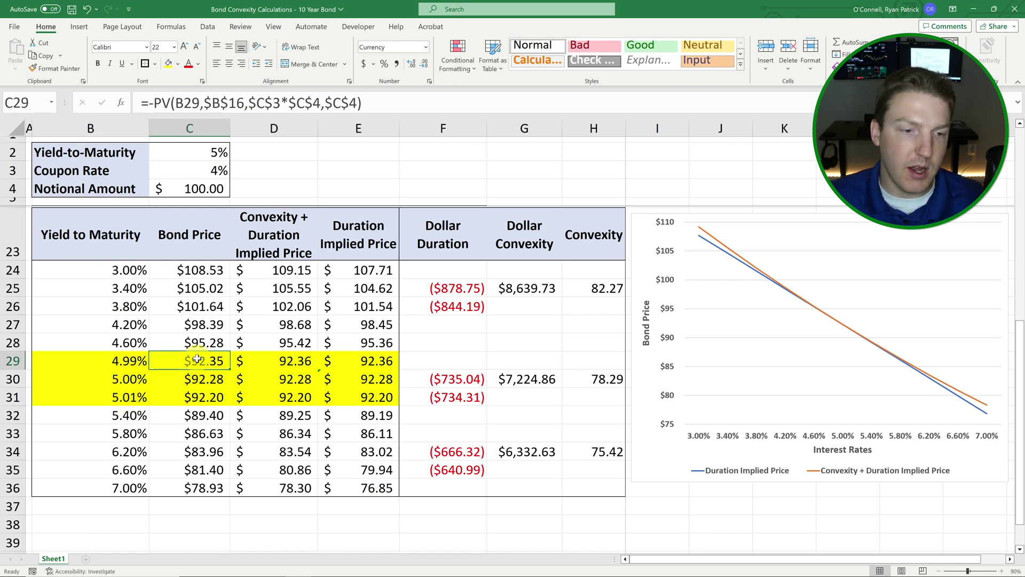
click(206, 399)
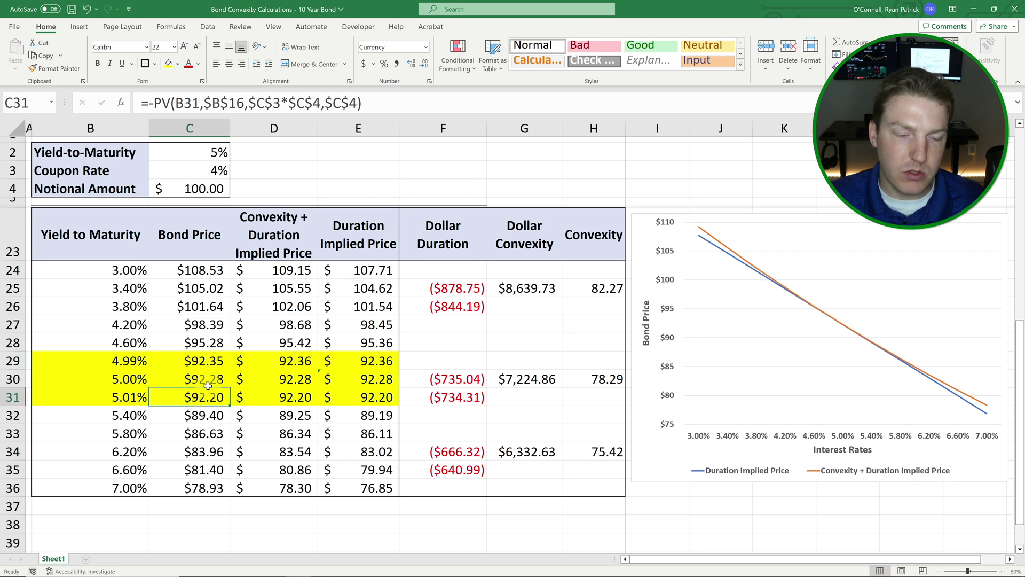
click(205, 378)
scroll(267, 373, up, 1)
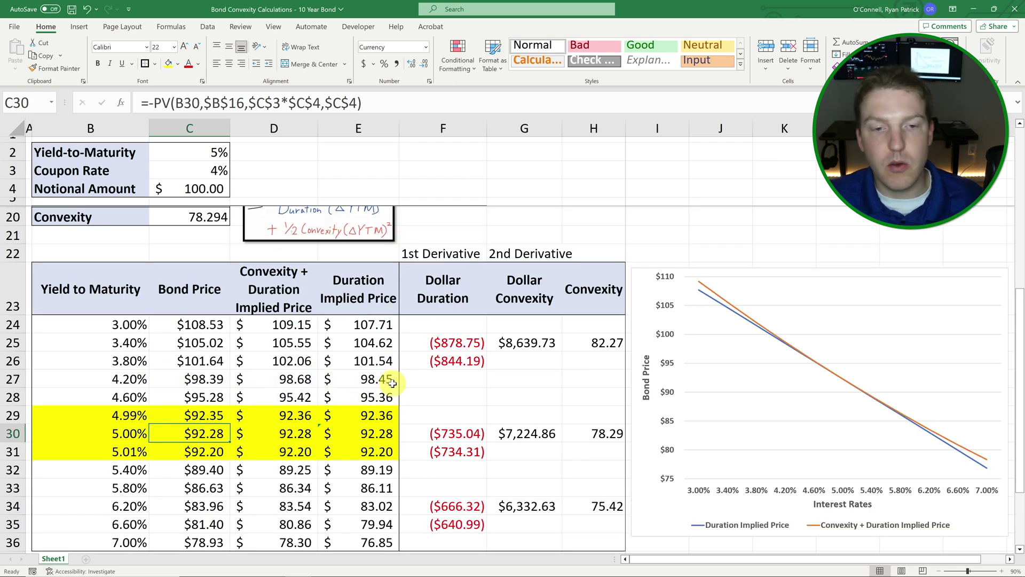
click(447, 254)
click(445, 283)
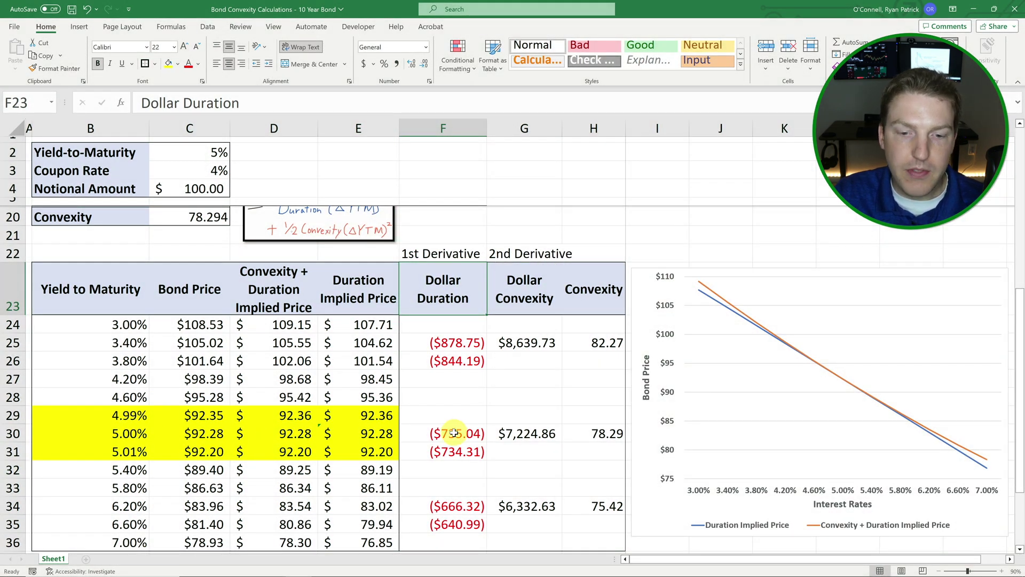
Enter =(C30-C29)/(B30-B29) in F30 as the dollar duration.
click(453, 433)
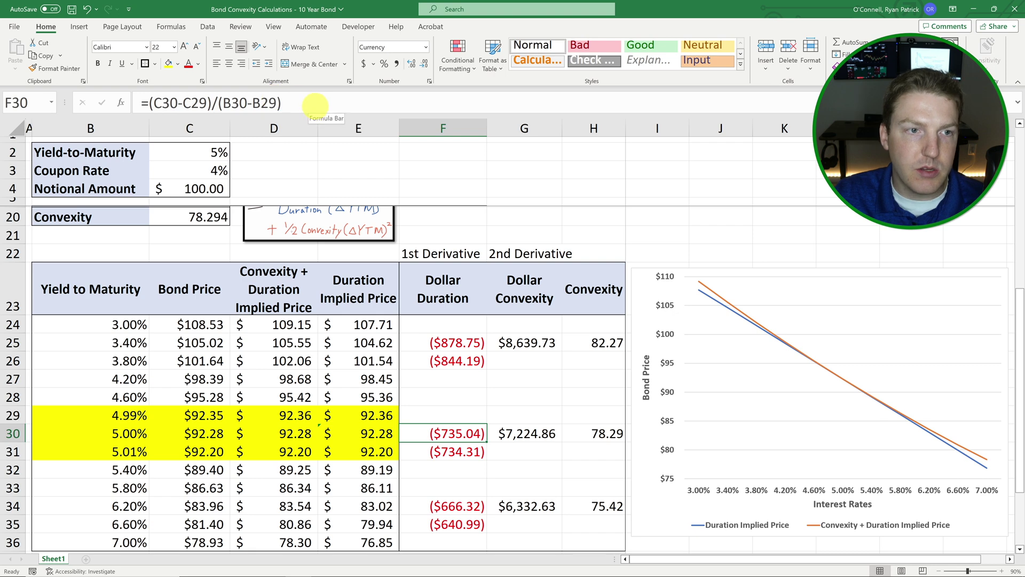
click(315, 104)
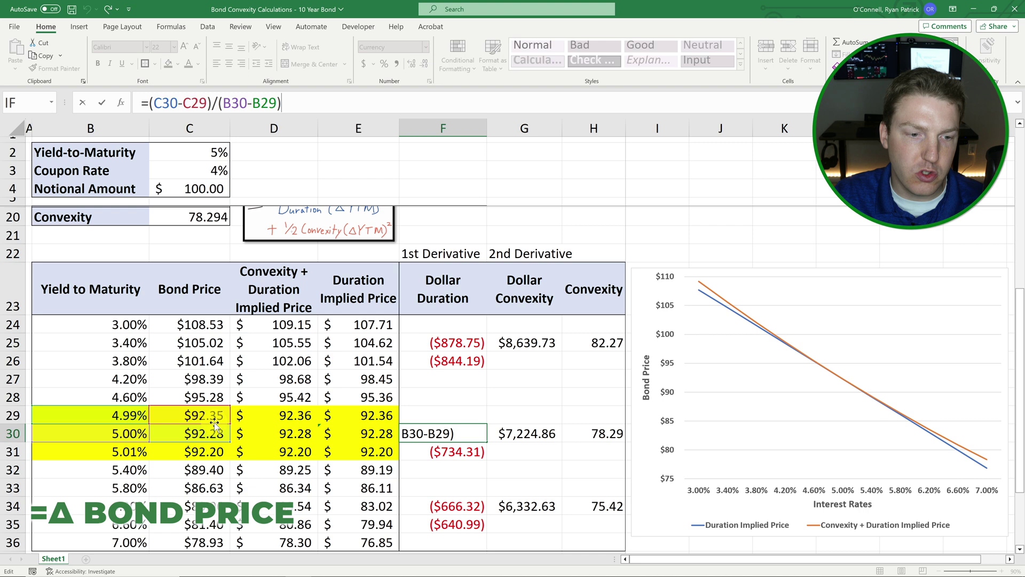
drag(212, 103, 145, 104)
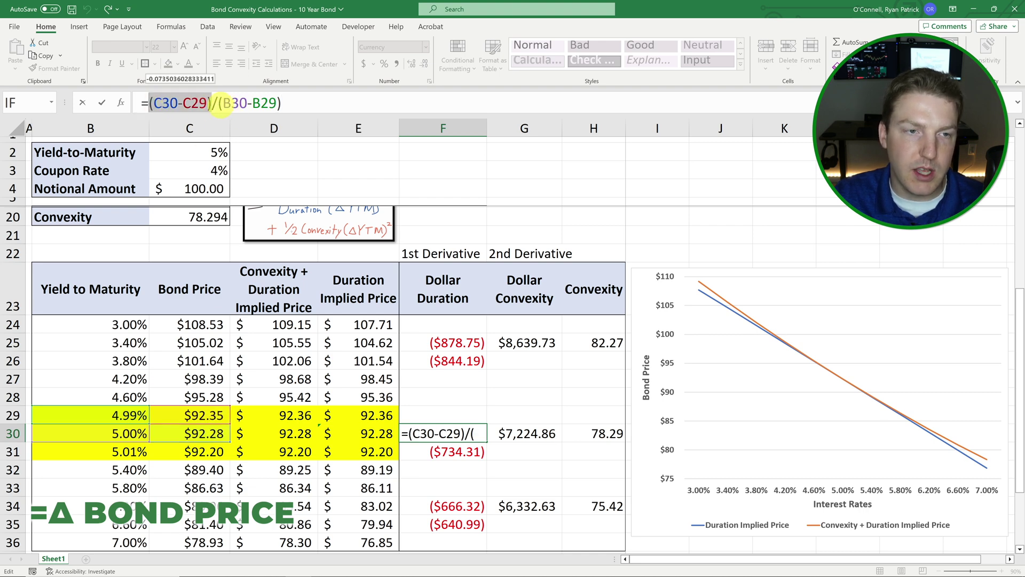
click(221, 103)
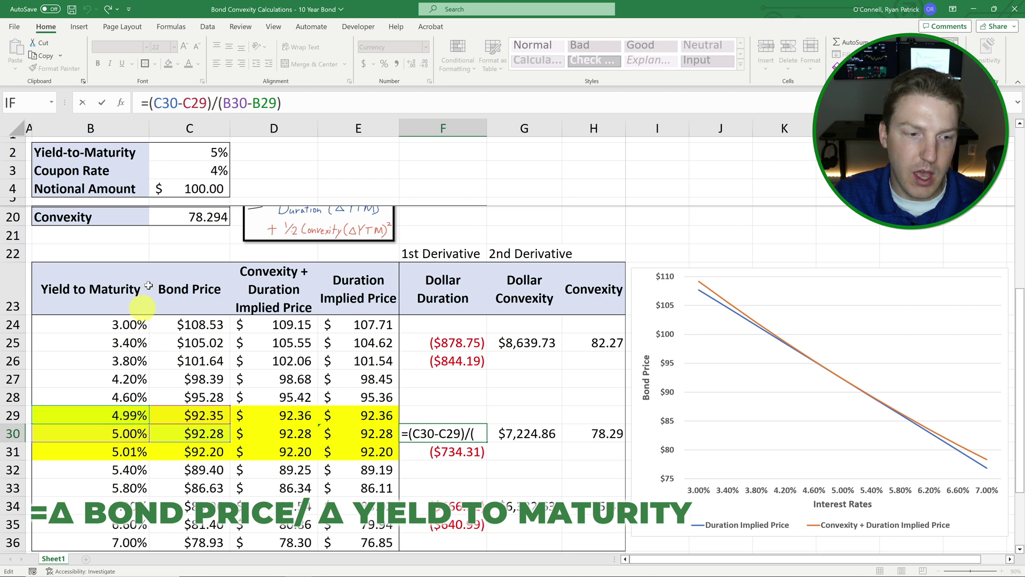
click(226, 102)
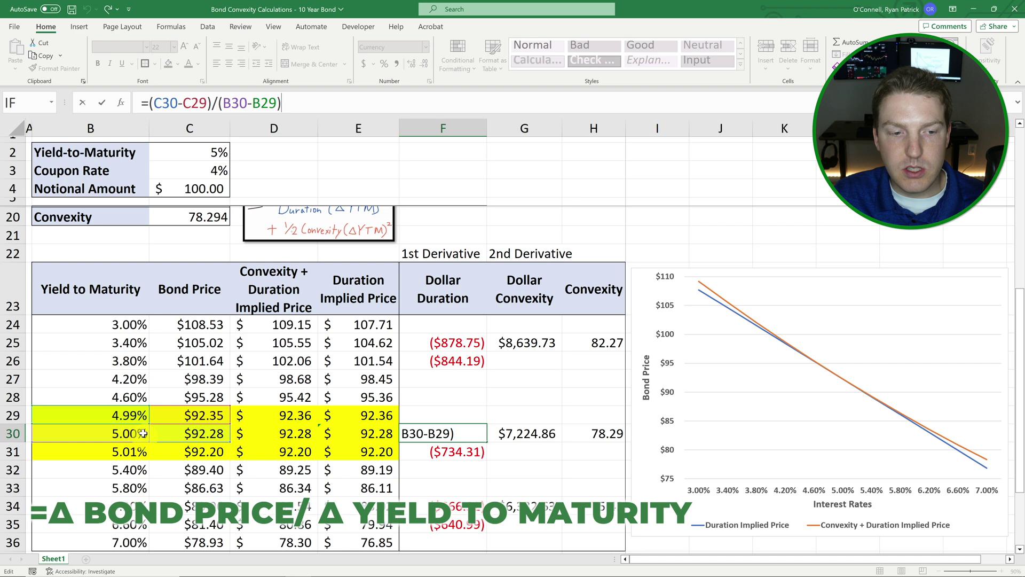
drag(141, 102, 282, 103)
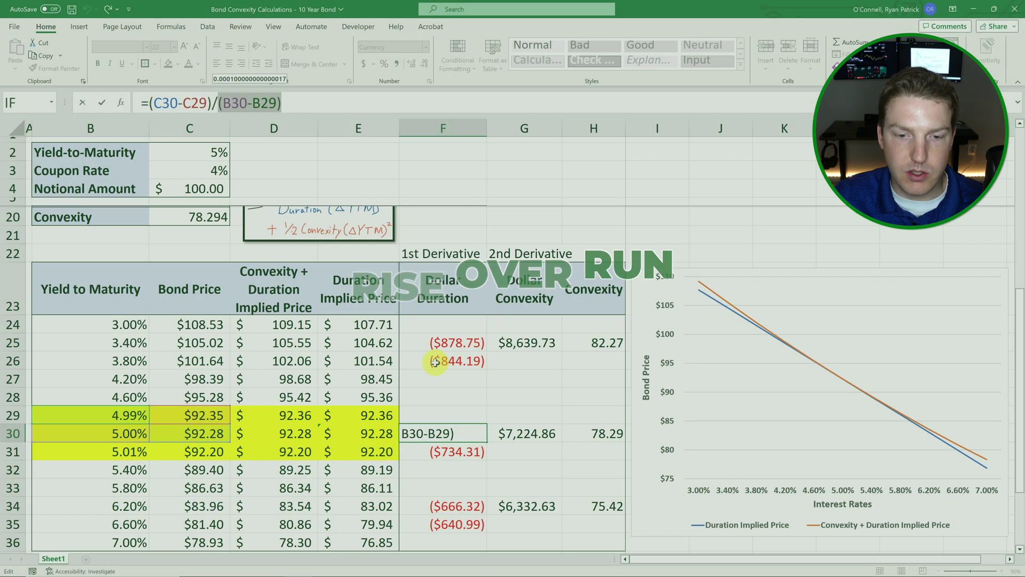
key(Return)
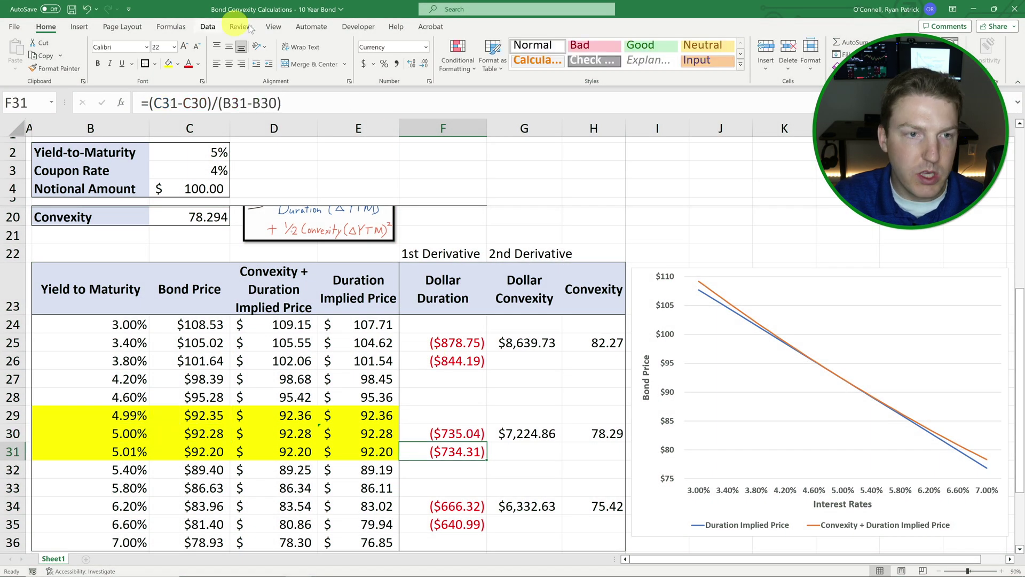
Fill the F30 dollar duration formula down into F31, giving ($734.31) at 5.01%.
click(302, 103)
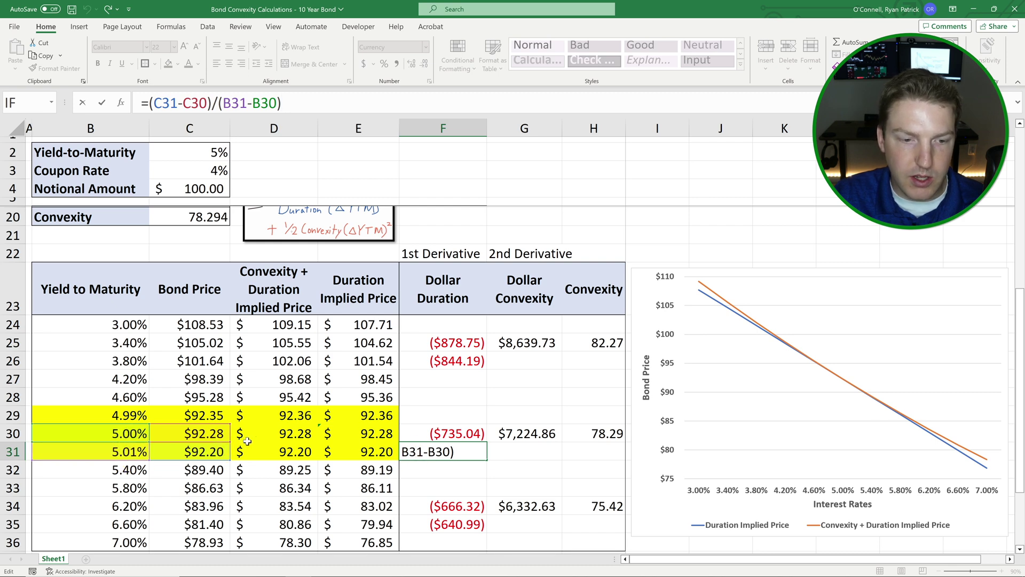
key(Return)
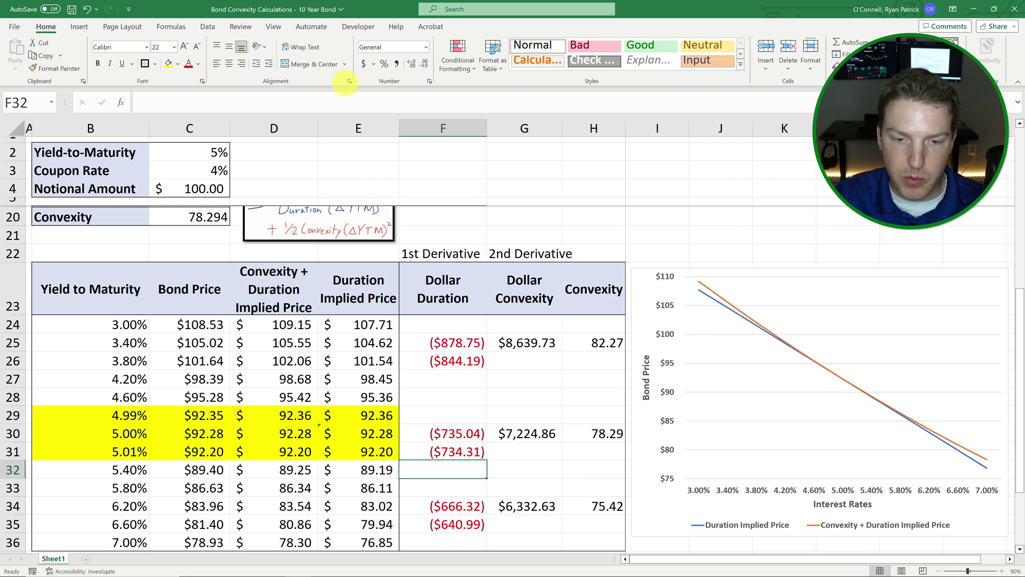
click(470, 434)
drag(485, 440, 488, 455)
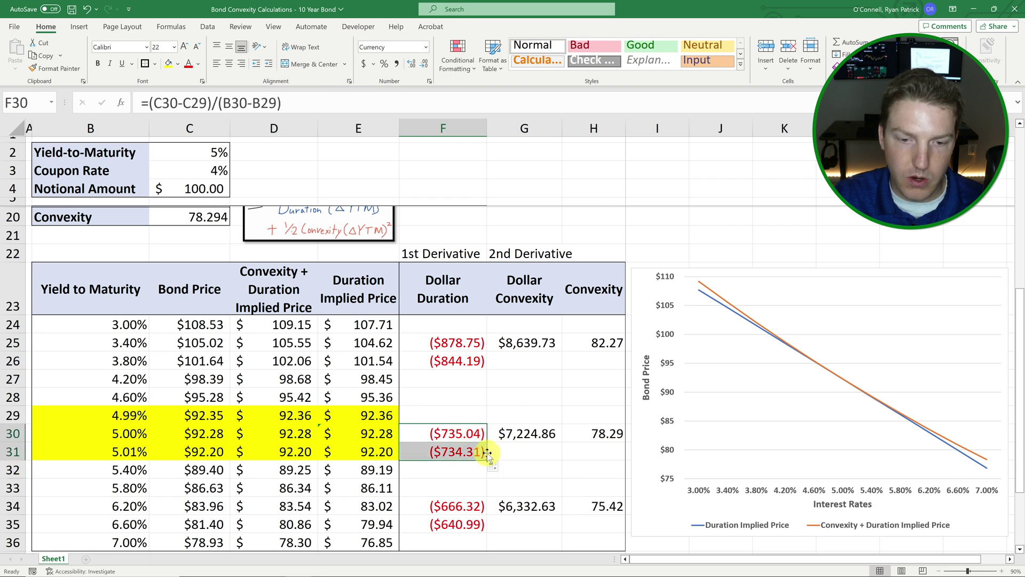
click(479, 454)
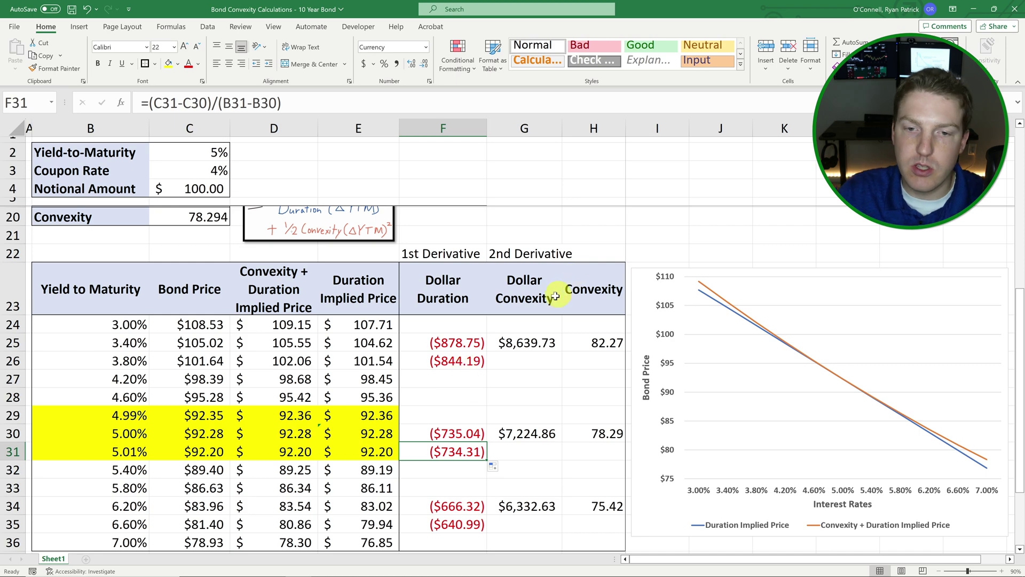
Enter =(F31-F30)/(B31-B30) in G30, giving Dollar Convexity of $7,224.86.
click(515, 302)
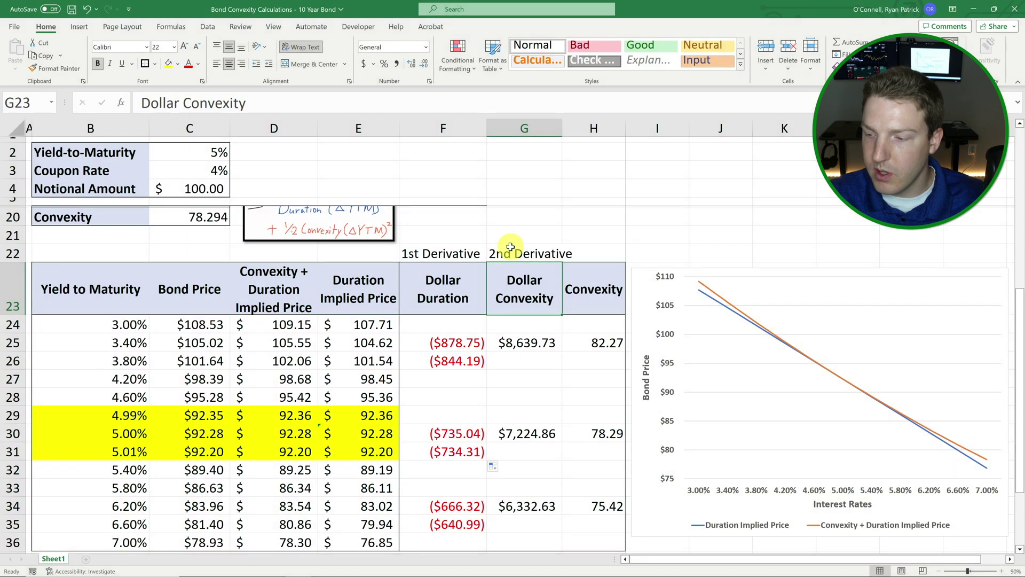
click(510, 246)
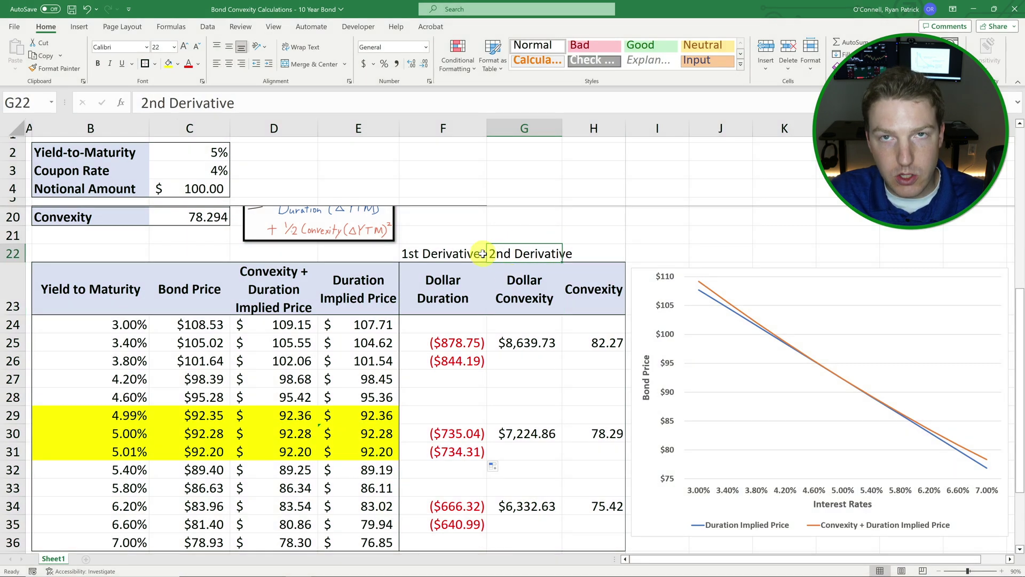
click(501, 429)
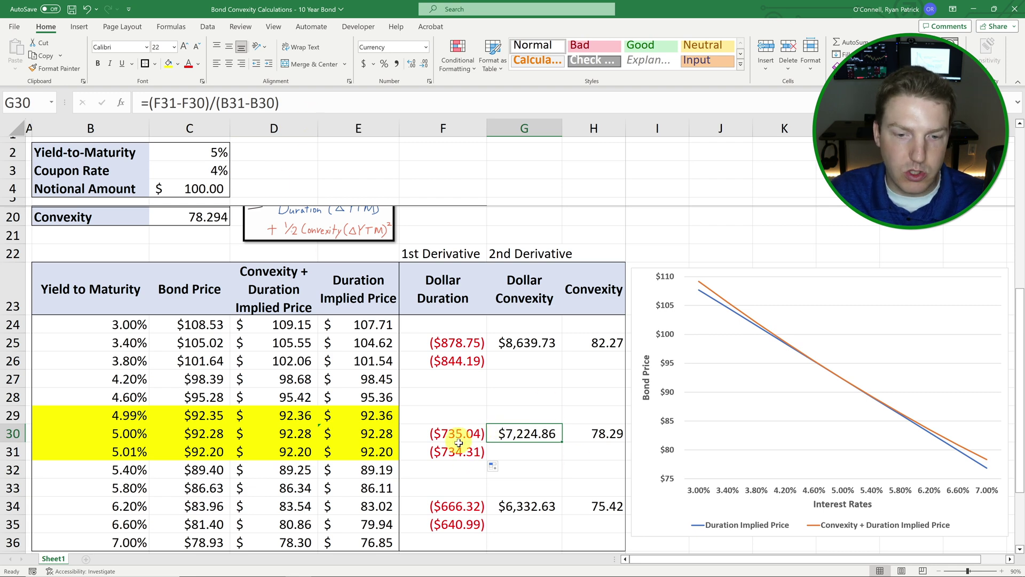
click(299, 105)
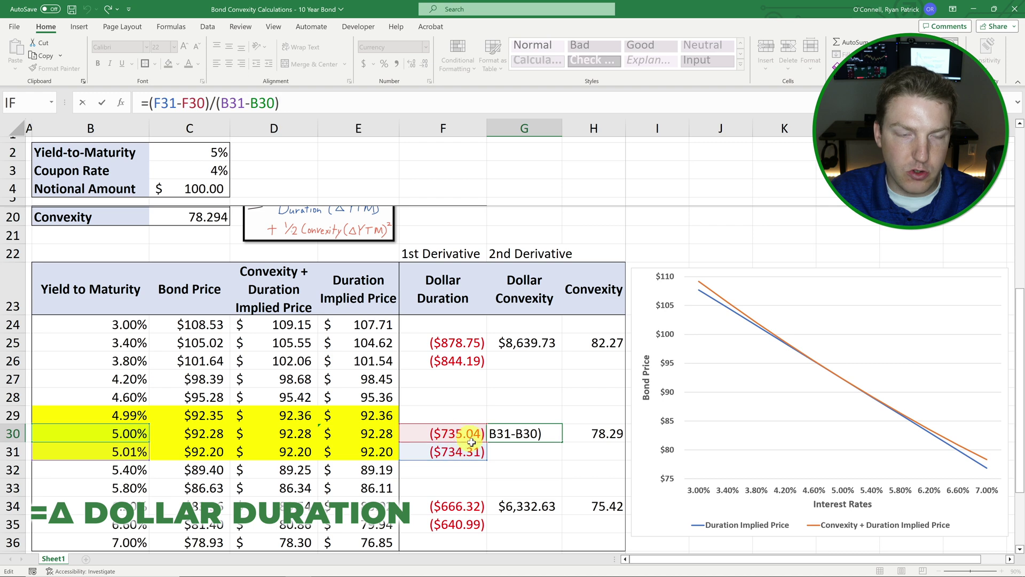
drag(146, 101, 209, 102)
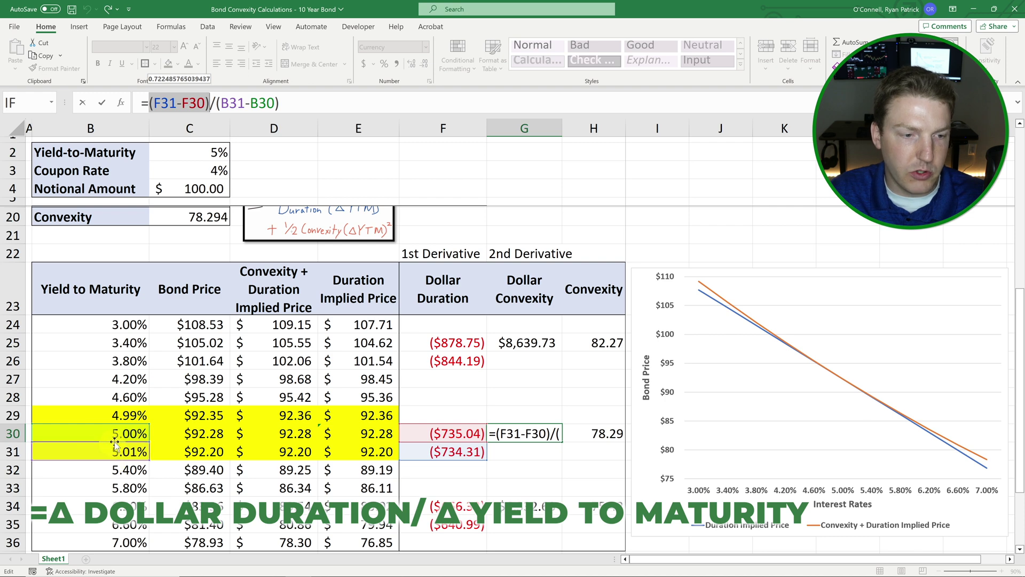
drag(278, 102, 210, 101)
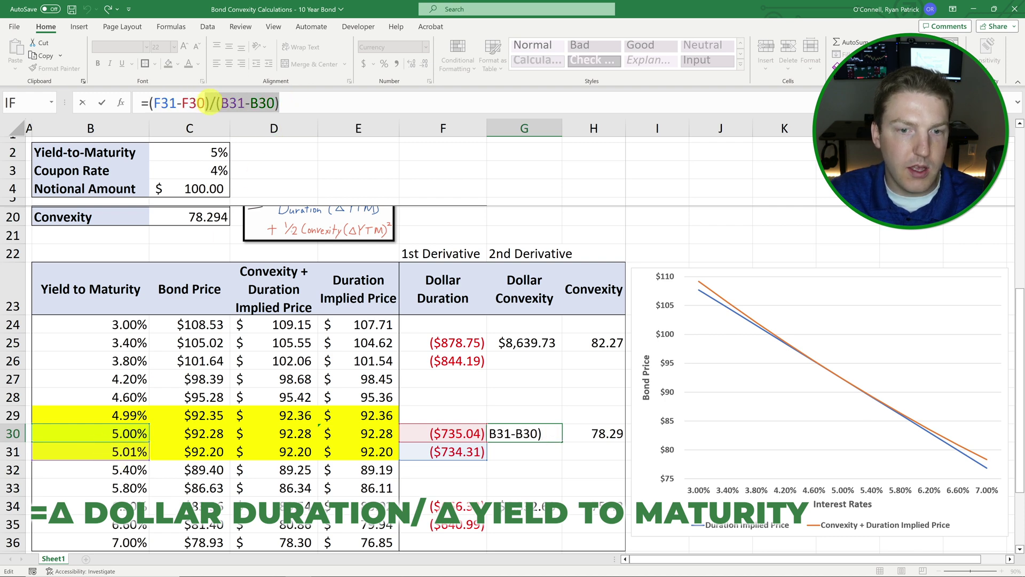
key(Return)
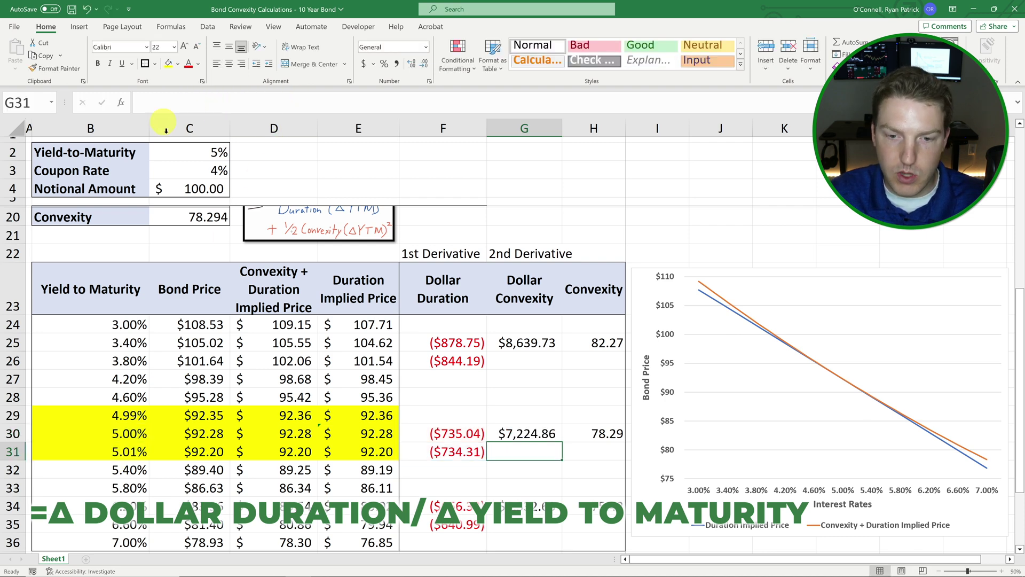
click(531, 428)
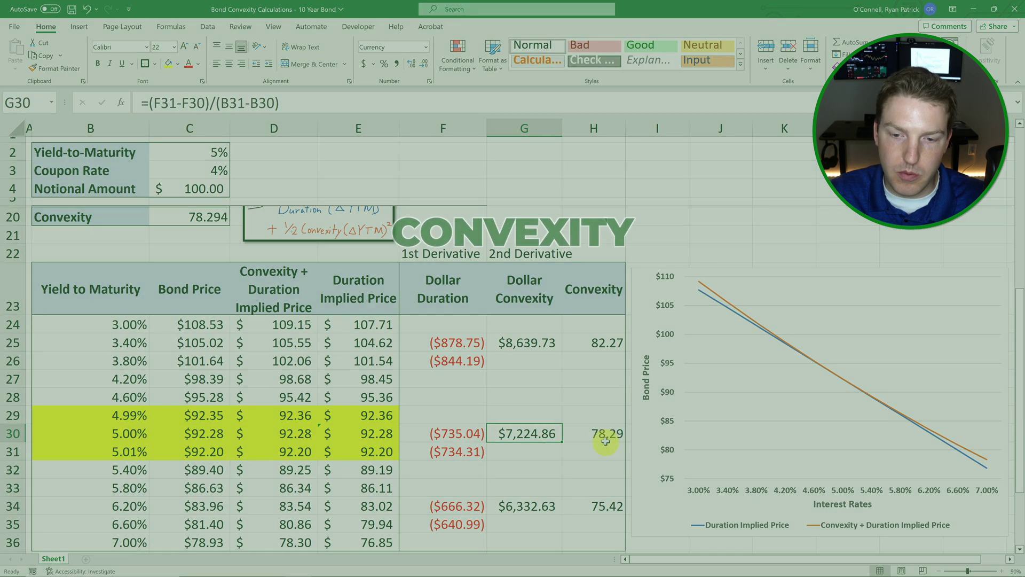
Enter =G30/C30 in H30 for convexity 78.29 and confirm C20 references H30.
click(605, 438)
key(F2)
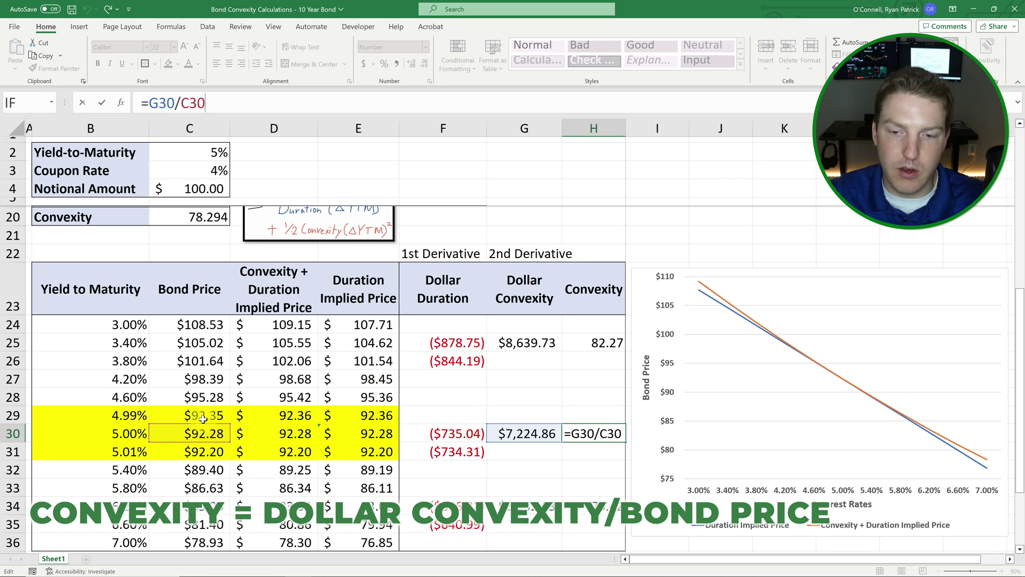
key(Return)
click(602, 434)
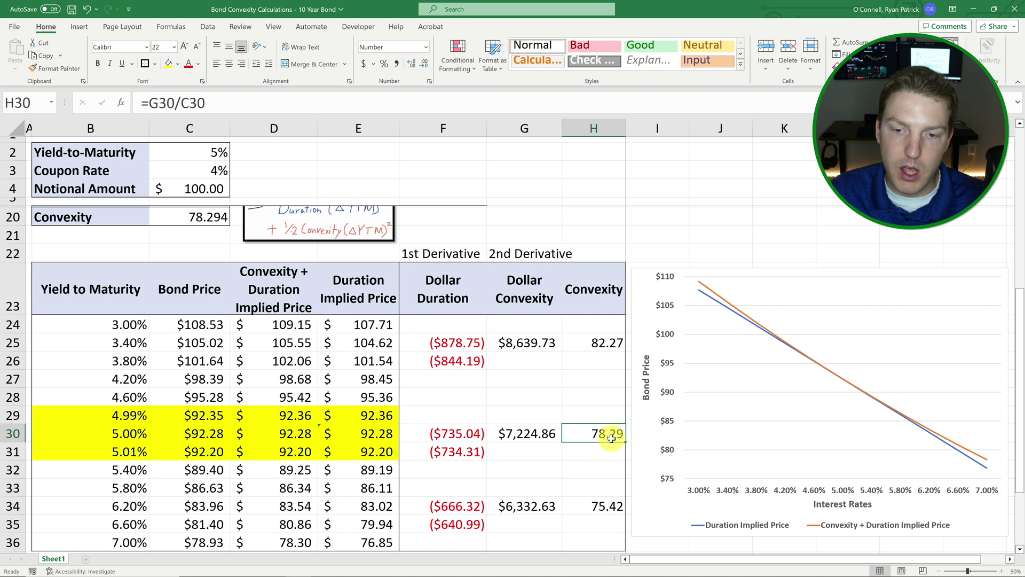
click(199, 217)
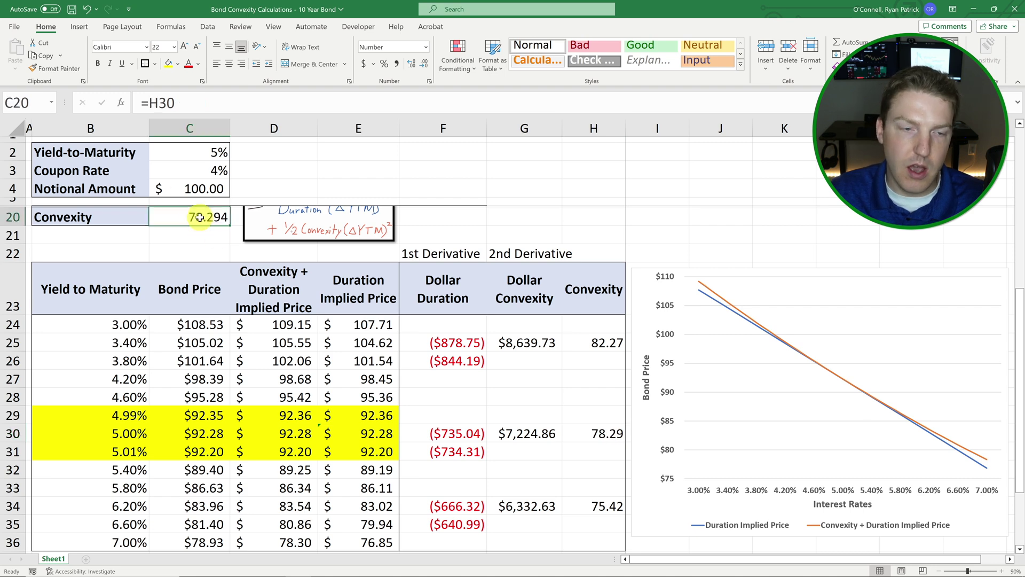
scroll(200, 227, up, 1)
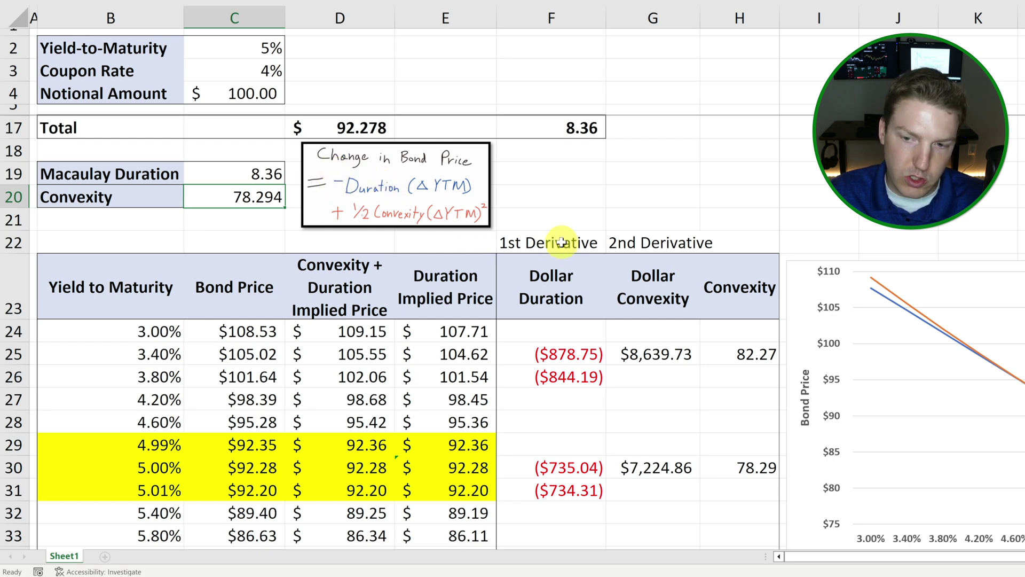
scroll(558, 244, down, 2)
scroll(514, 240, up, 1)
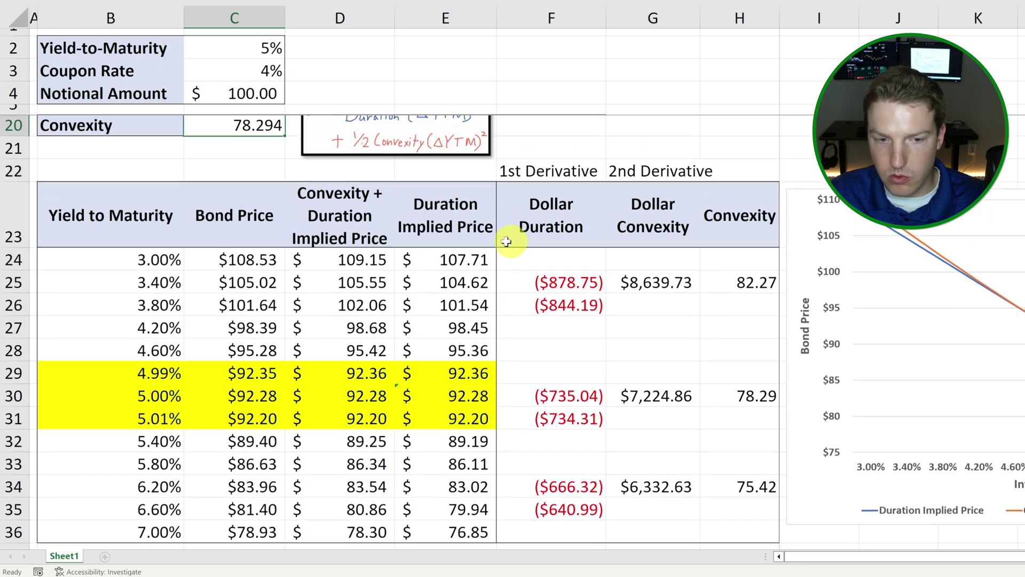
click(464, 402)
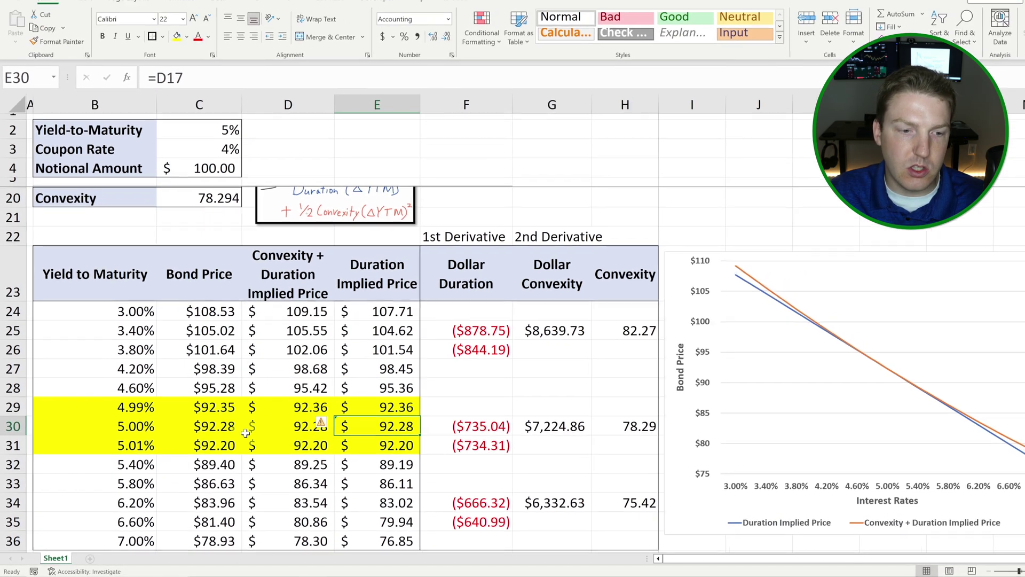
scroll(331, 411, up, 4)
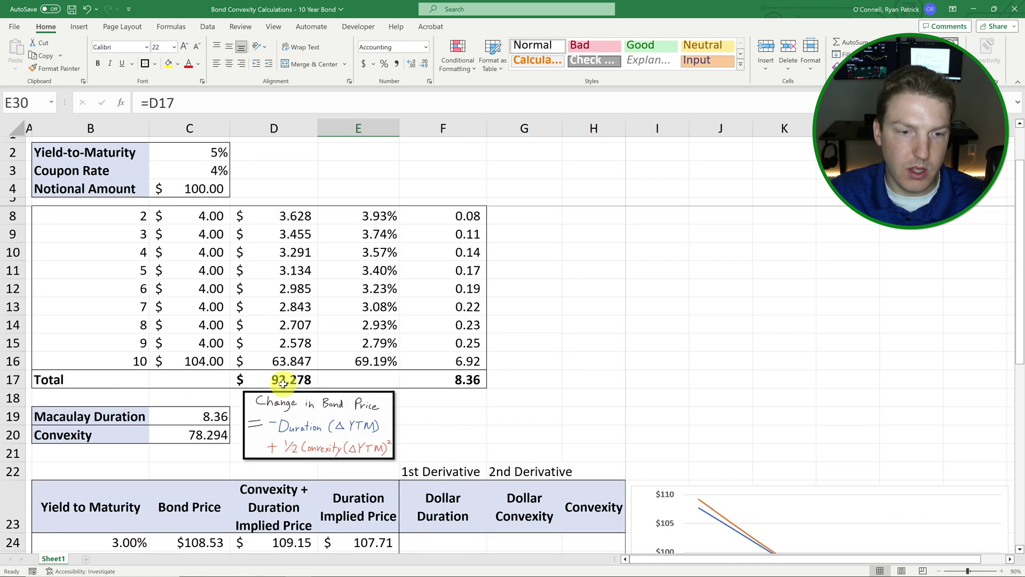
scroll(286, 377, down, 5)
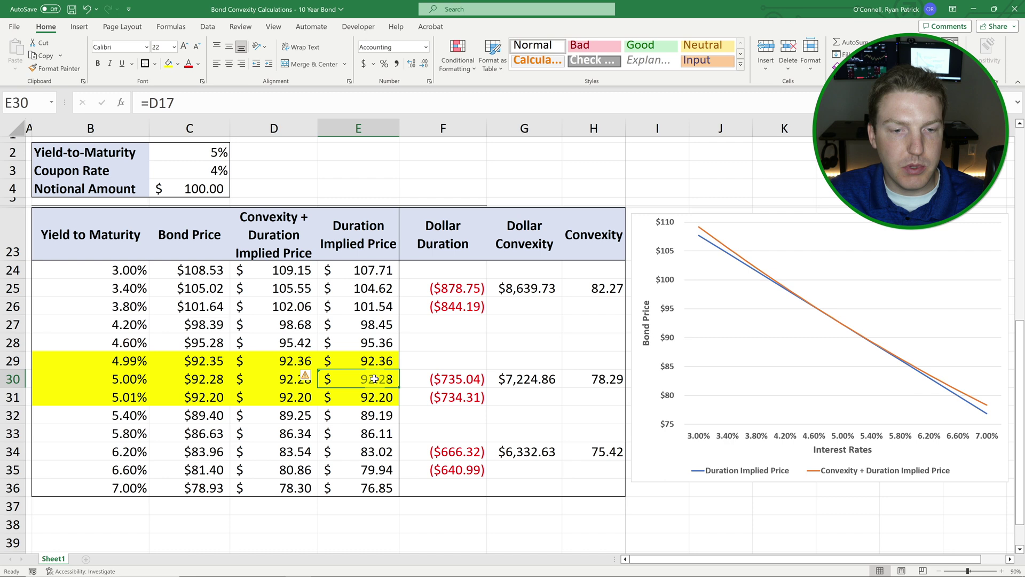
click(374, 356)
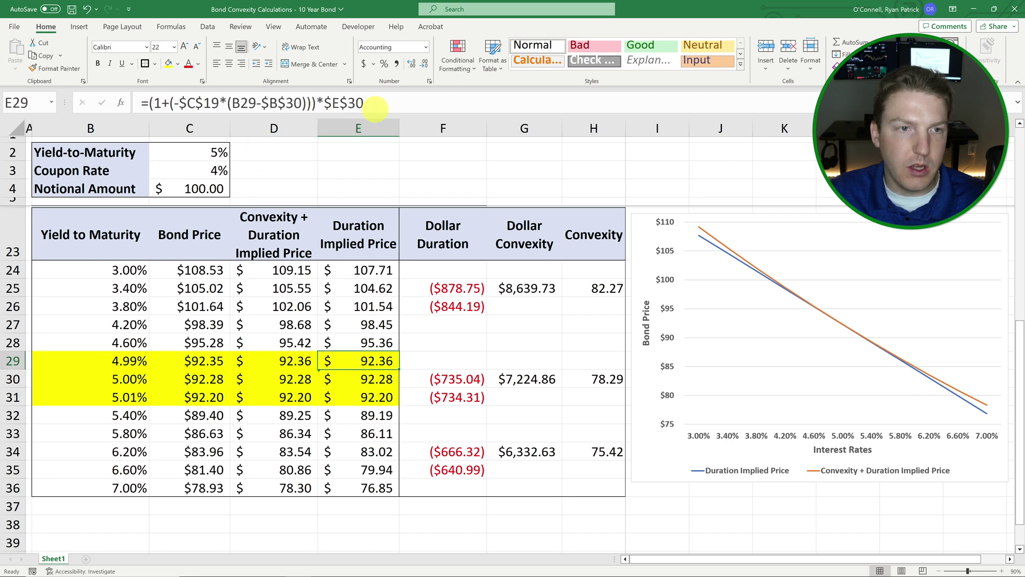
click(386, 104)
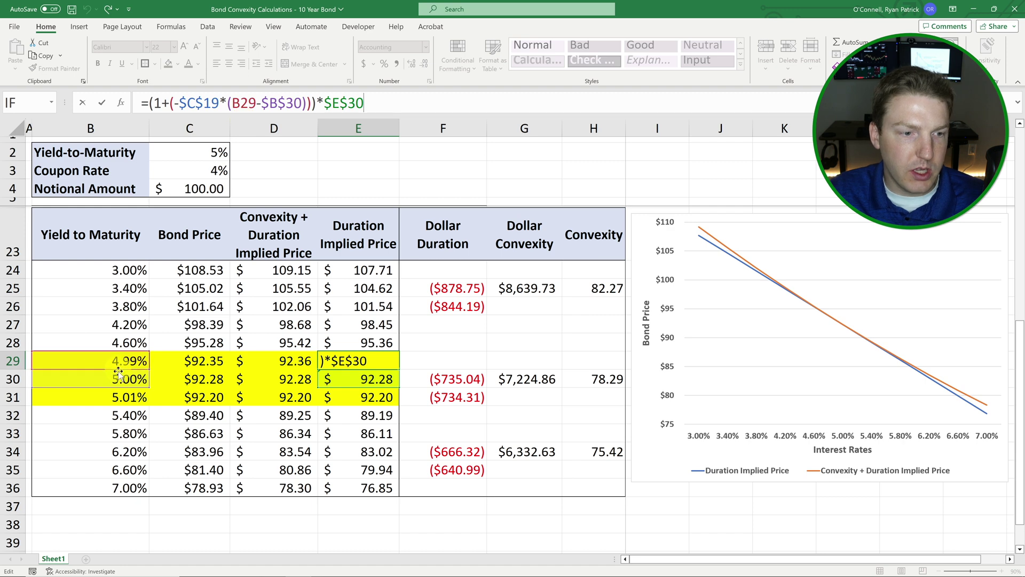
drag(229, 103, 303, 103)
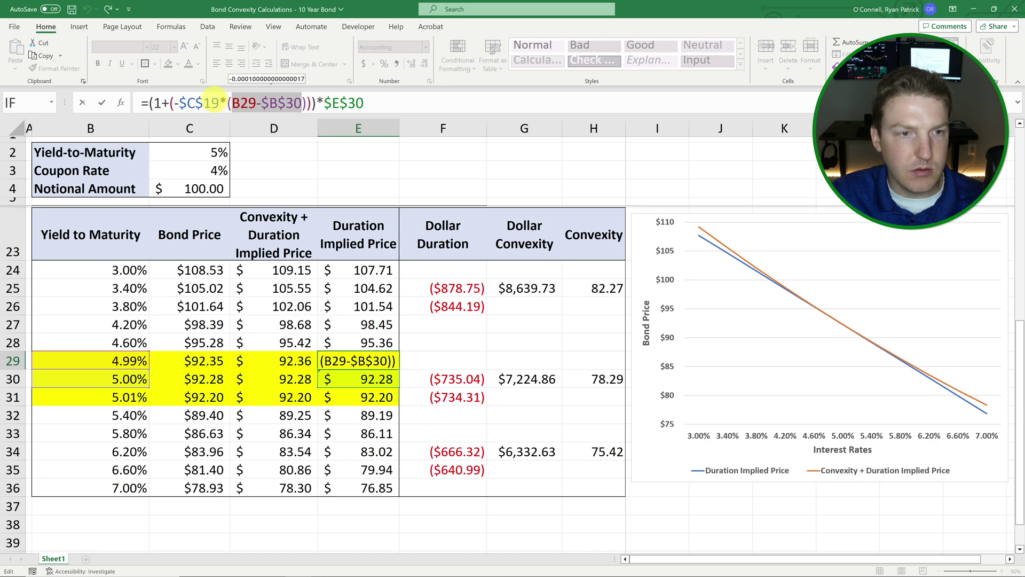
scroll(176, 294, up, 3)
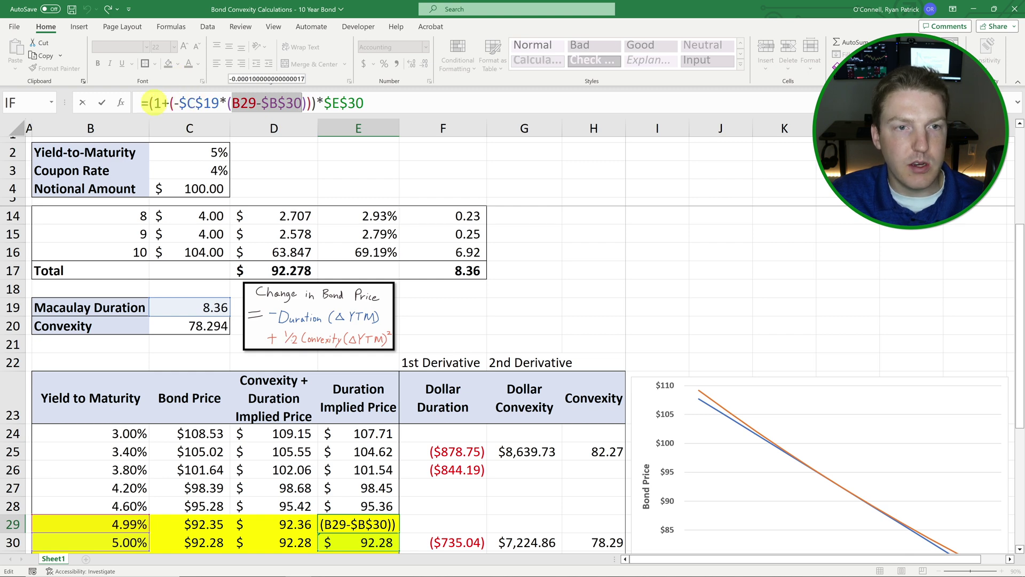
drag(151, 103, 305, 103)
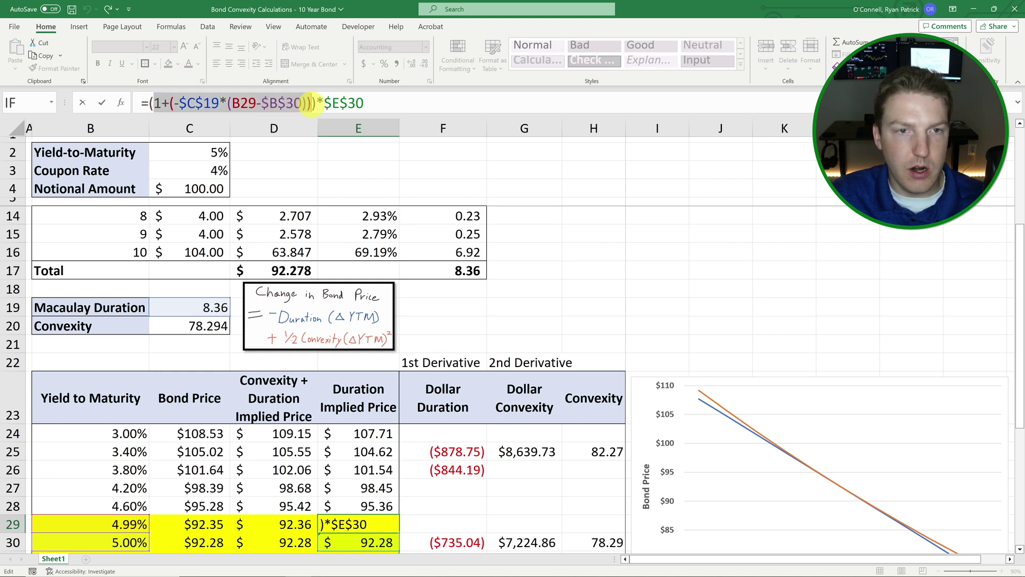
click(263, 102)
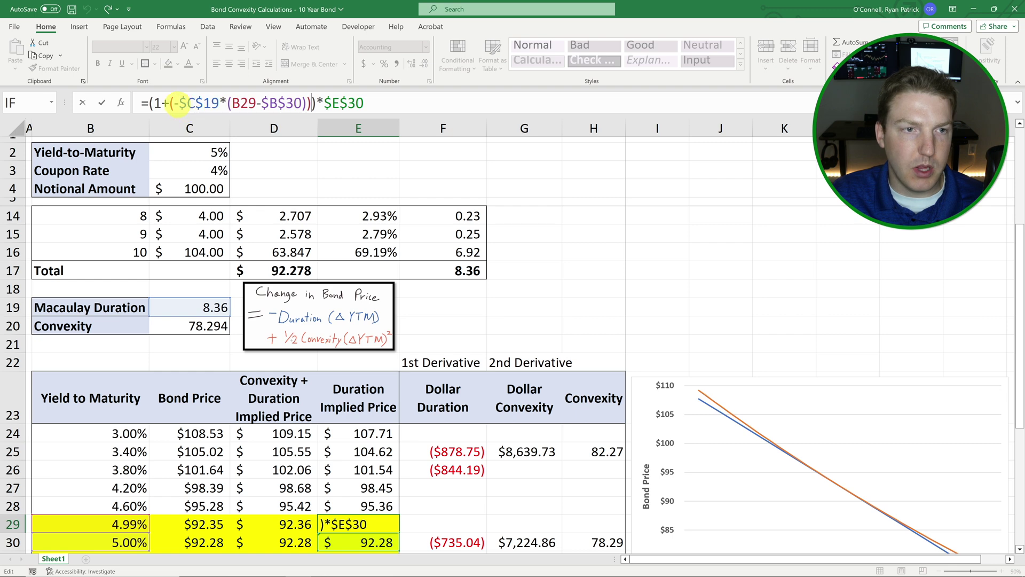
drag(178, 102, 299, 102)
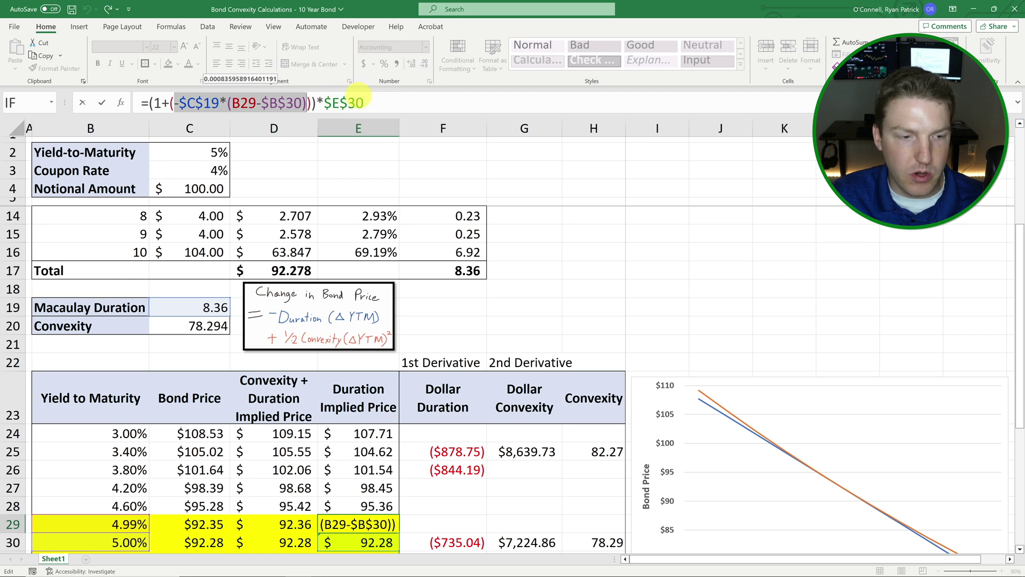
scroll(389, 214, down, 2)
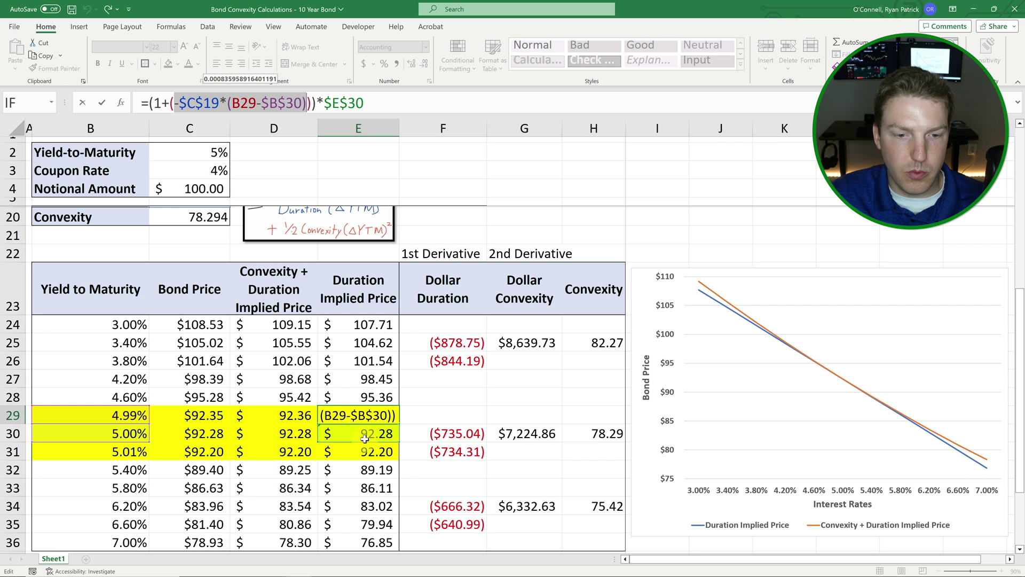
key(Return)
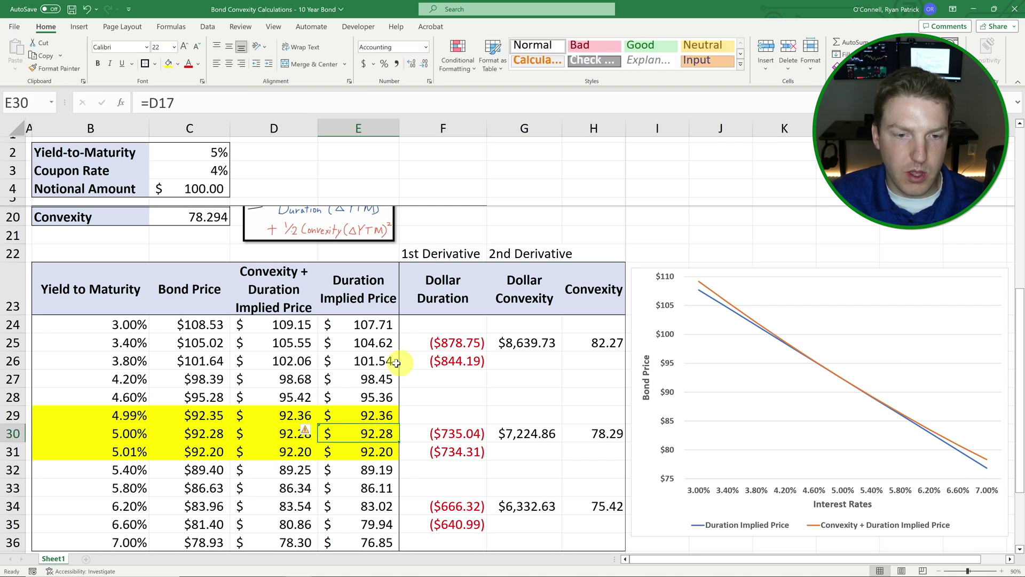
click(370, 325)
click(369, 343)
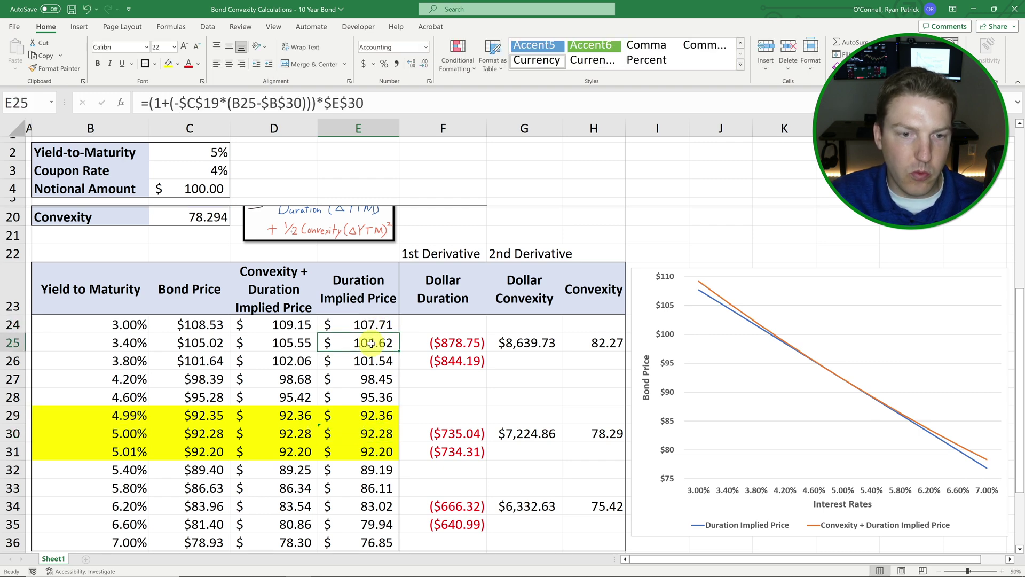
click(350, 299)
click(359, 325)
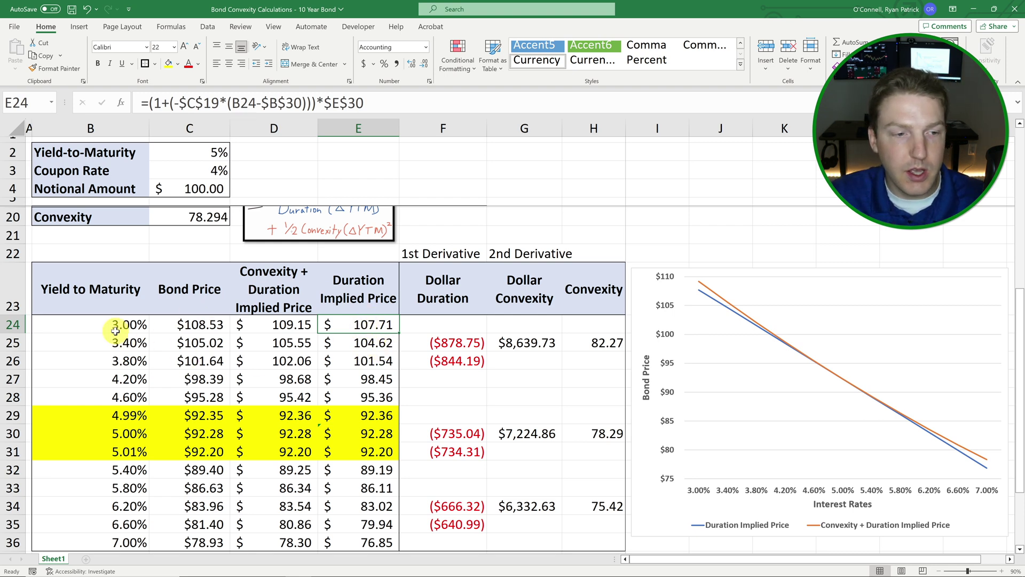
drag(115, 330, 114, 396)
drag(369, 327, 368, 474)
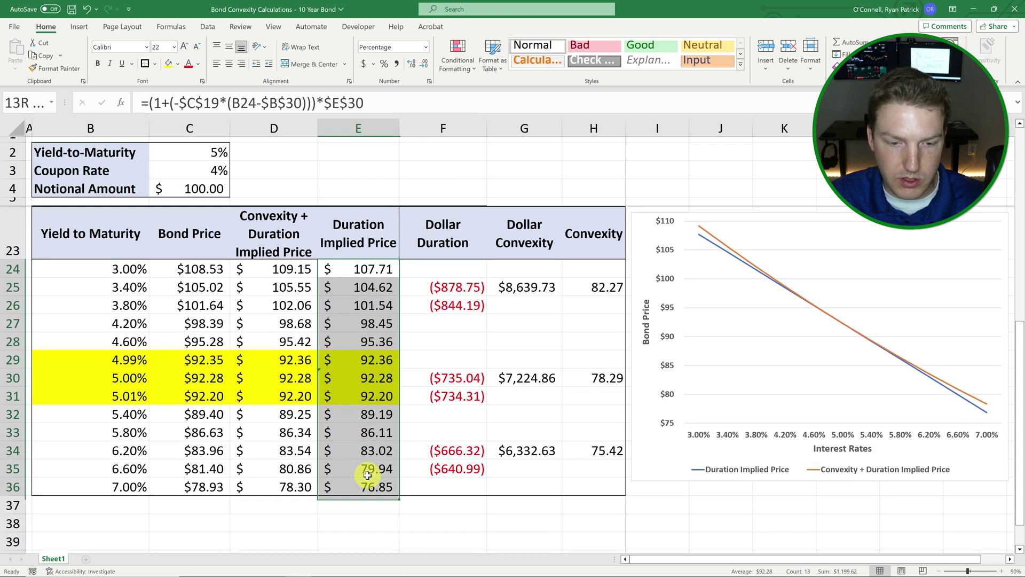
scroll(418, 467, up, 2)
click(382, 409)
scroll(433, 391, down, 1)
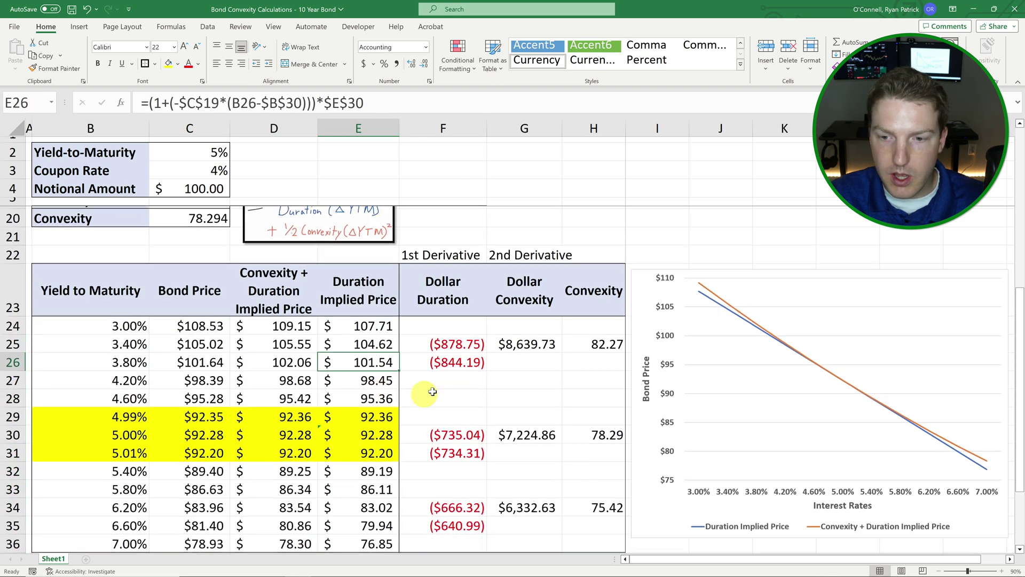
click(740, 319)
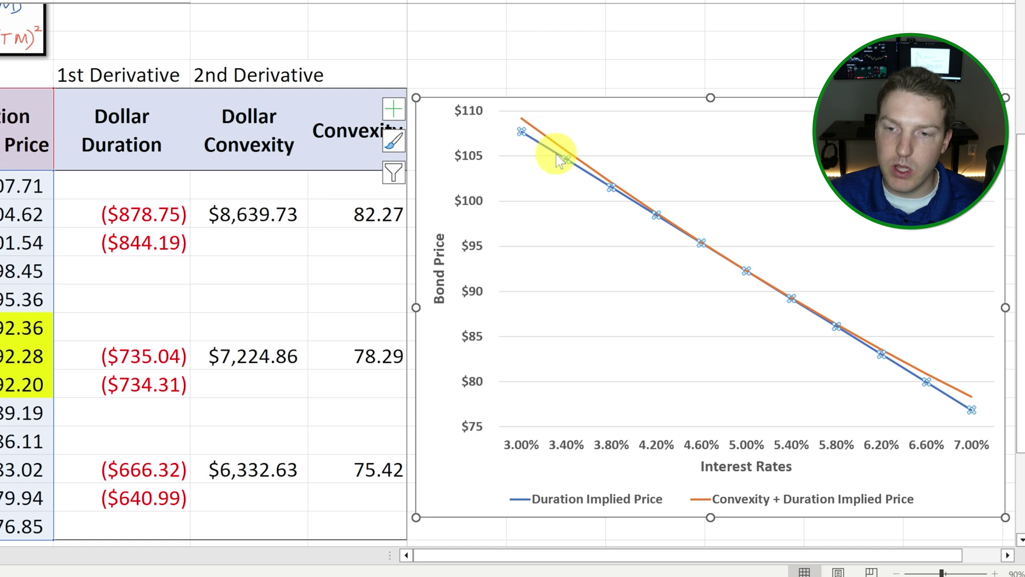
mouse_move(557, 156)
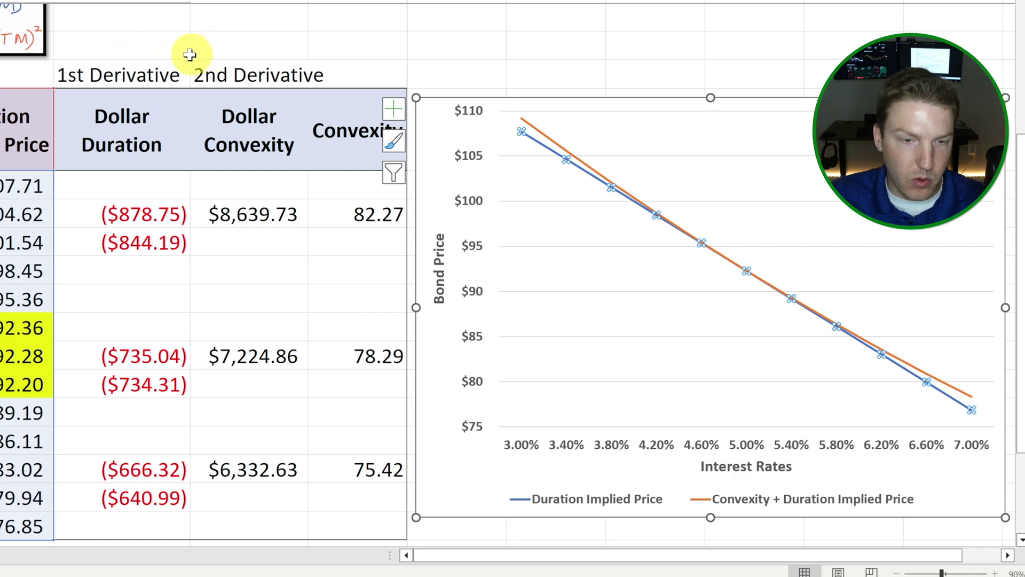
key(Escape)
click(553, 152)
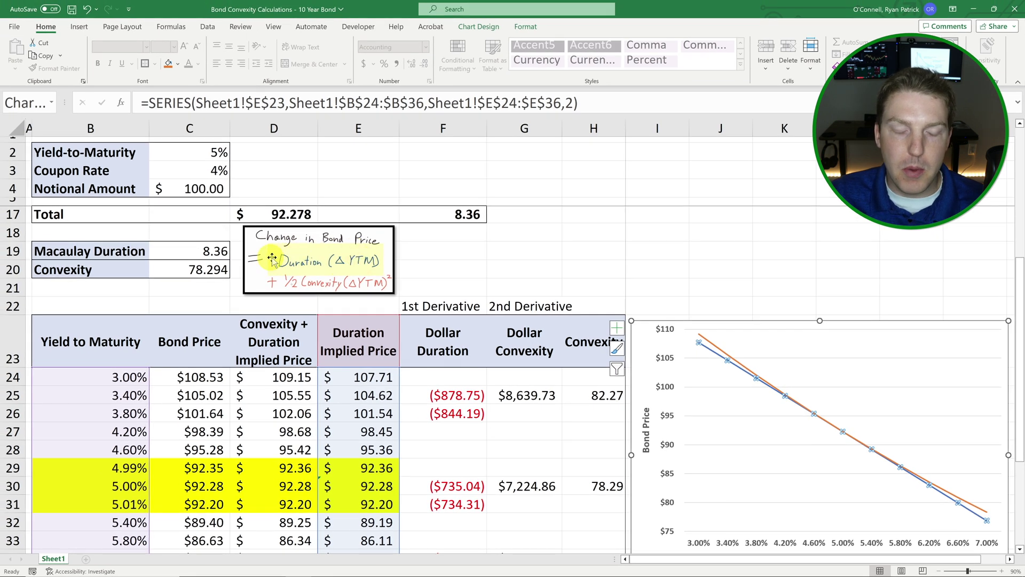
click(692, 333)
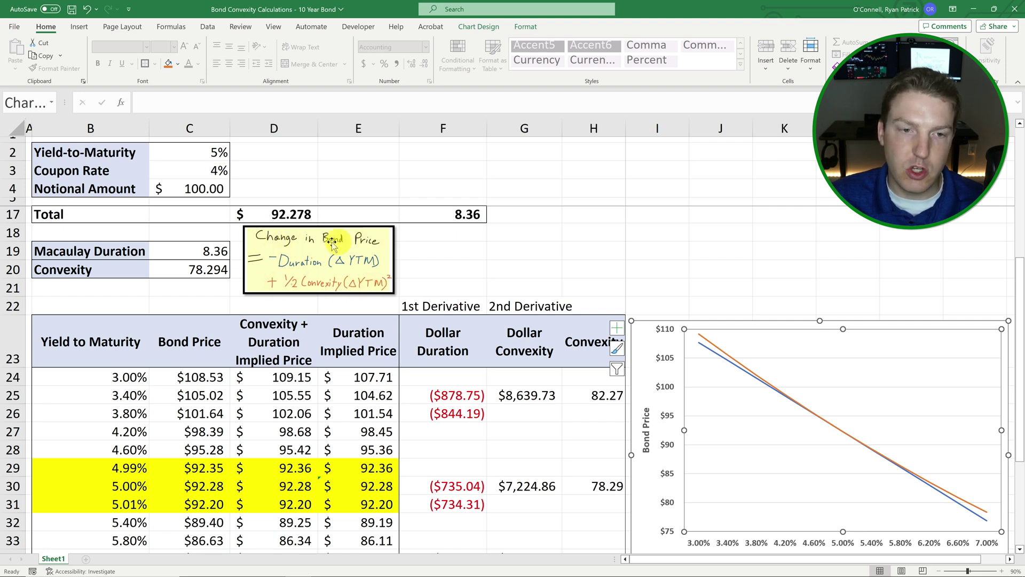
scroll(288, 283, down, 1)
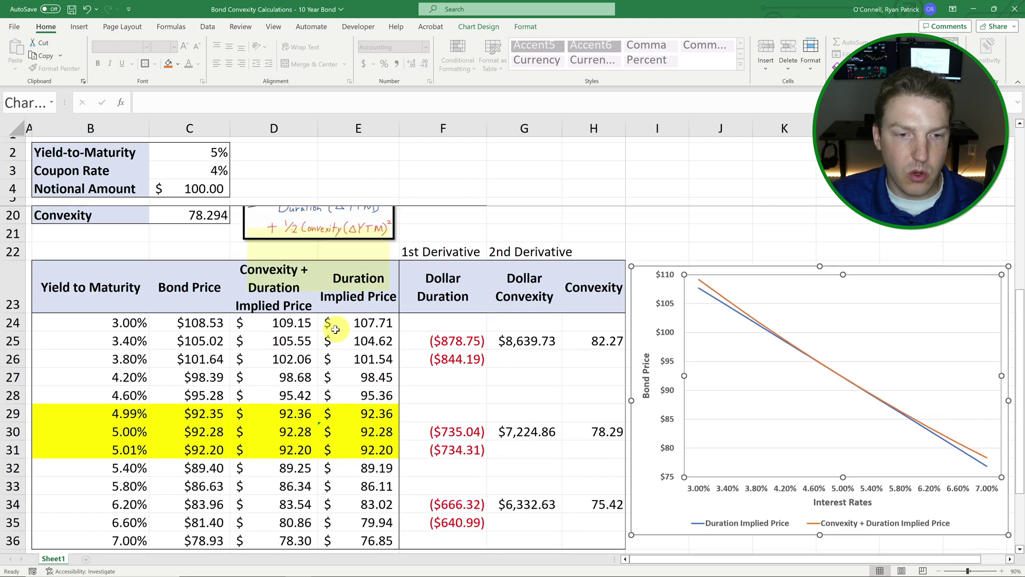
scroll(275, 347, up, 1)
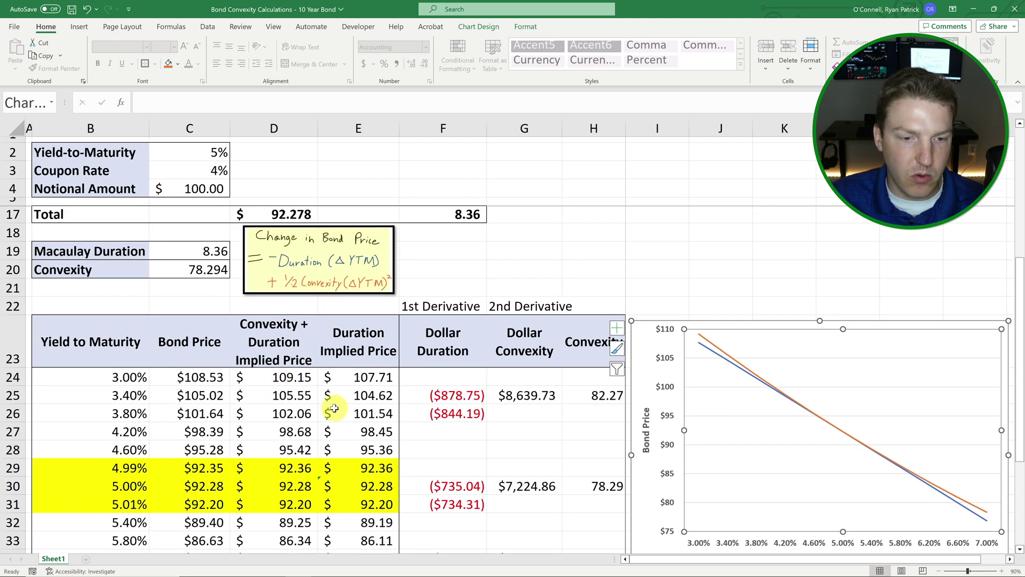
click(365, 377)
click(315, 378)
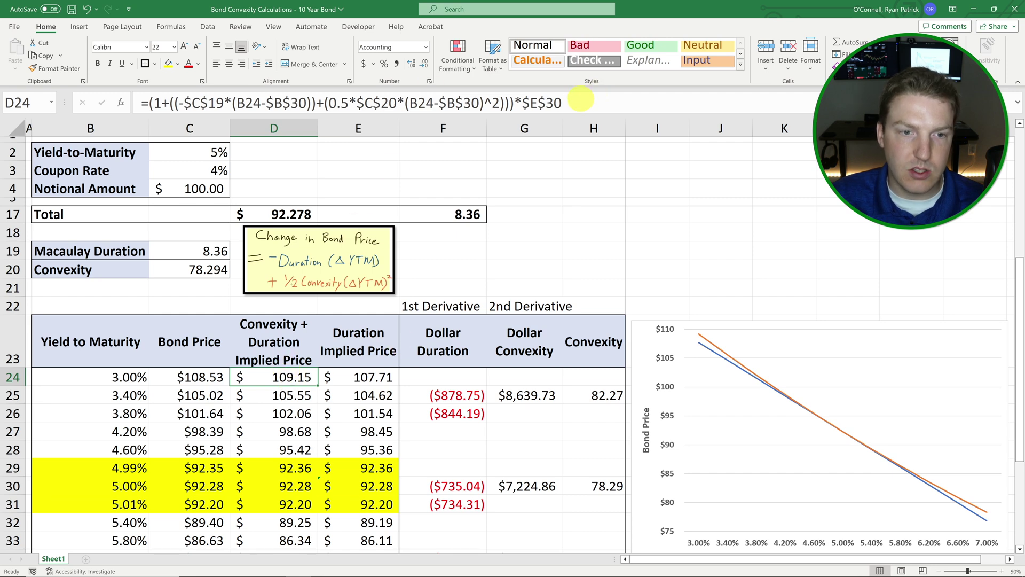
Finish D24's one-plus-duration-and-convexity-adjustment formula, giving $109.15 at the 3.00% yield.
click(580, 101)
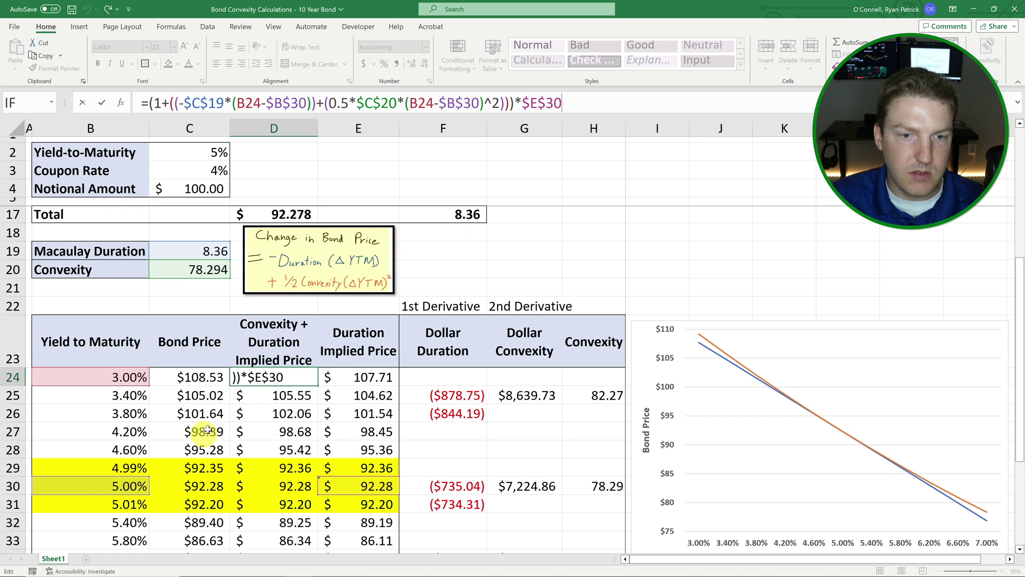
click(496, 102)
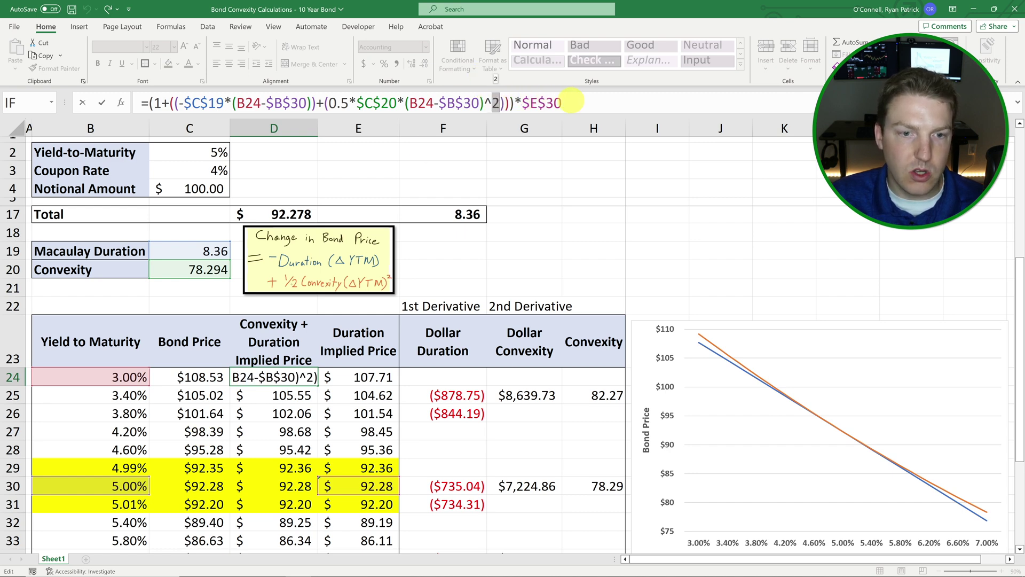
drag(511, 103, 150, 112)
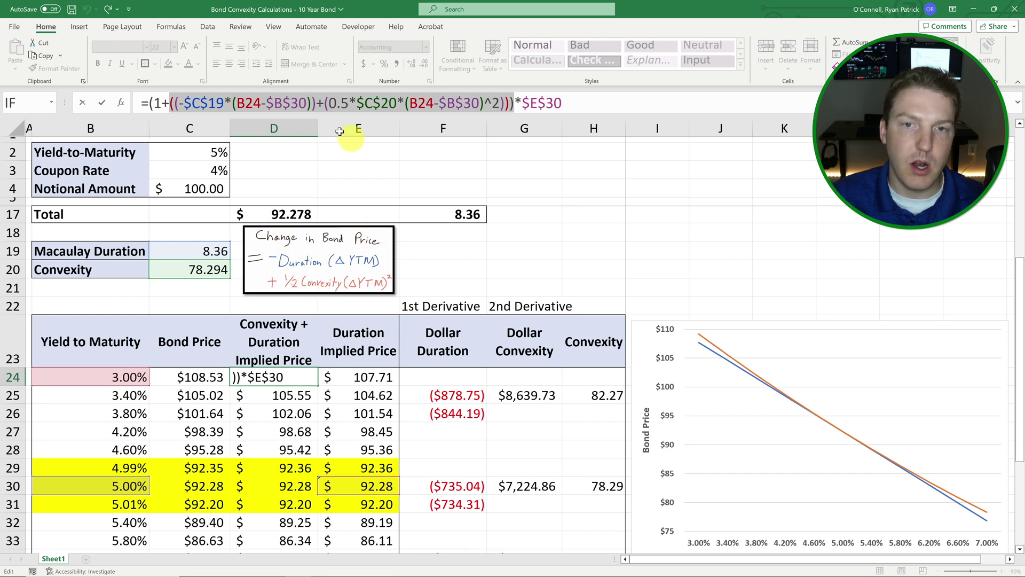
click(150, 102)
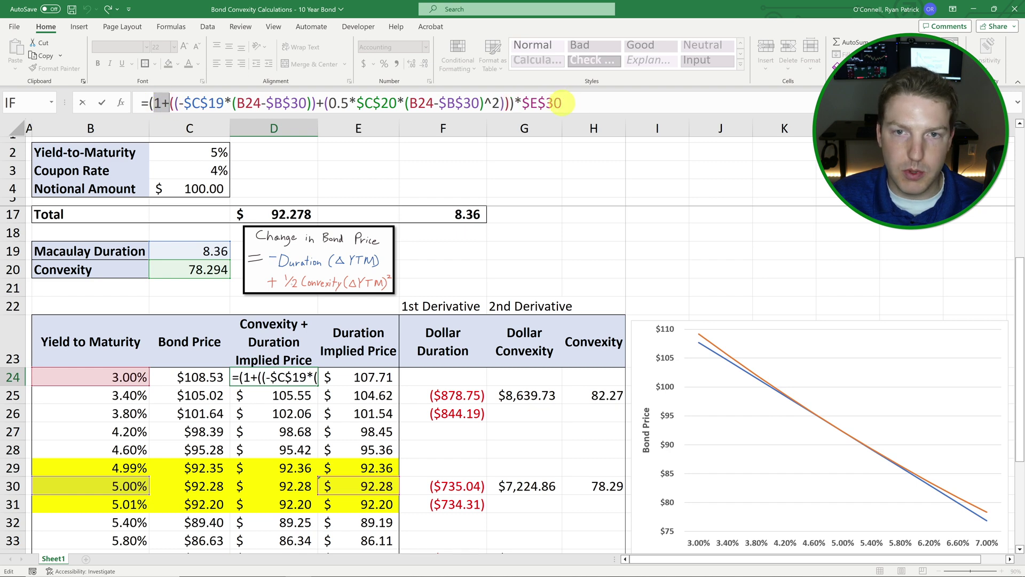
drag(521, 102, 381, 102)
drag(150, 102, 510, 102)
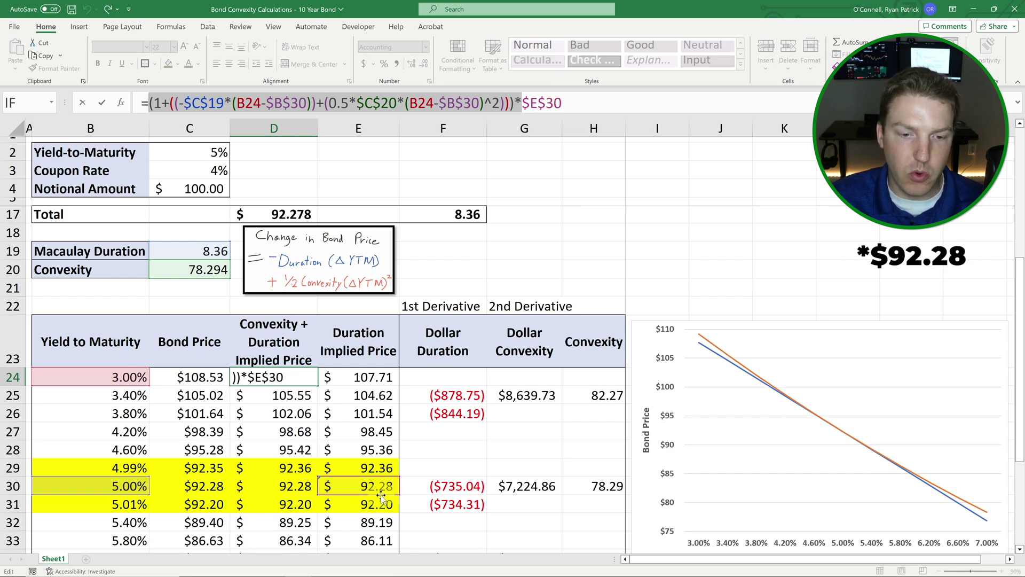
key(Return)
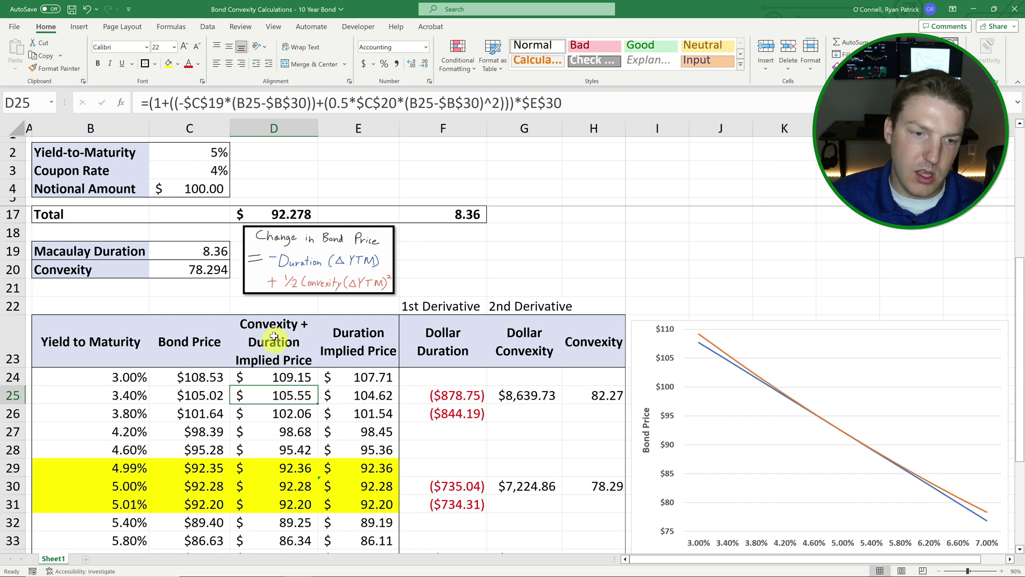
click(278, 376)
click(121, 378)
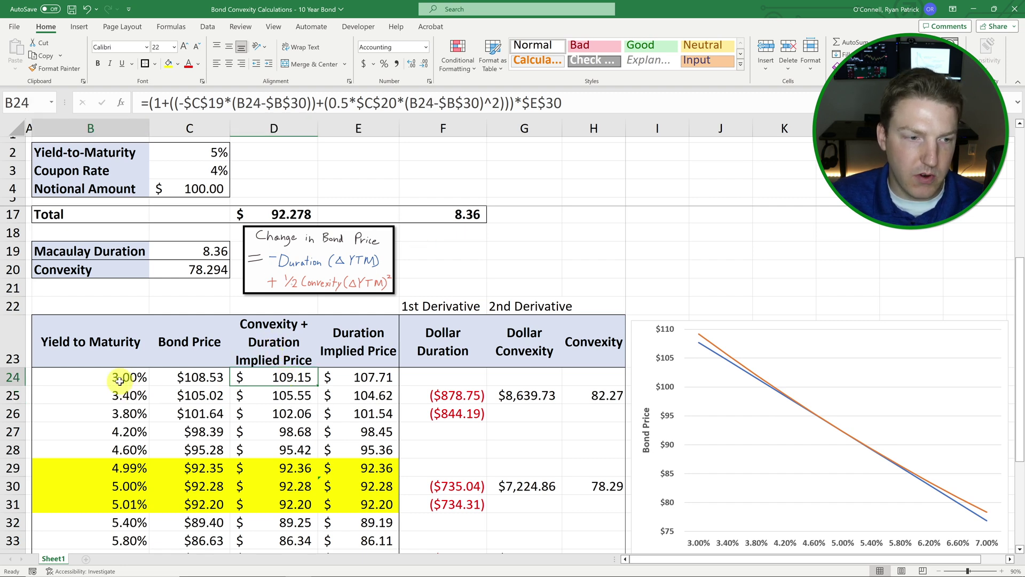
scroll(294, 371, down, 2)
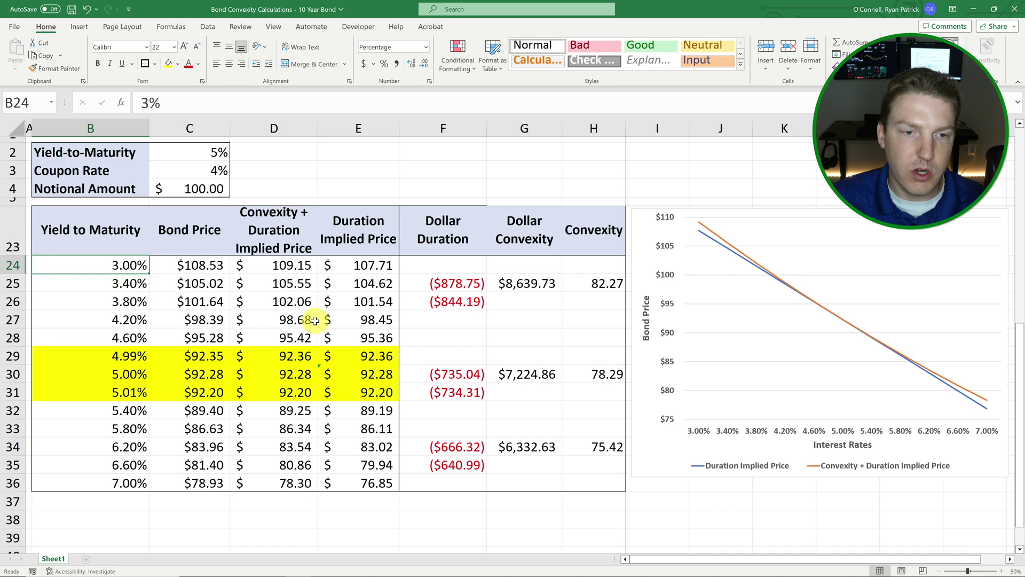
drag(294, 264, 275, 490)
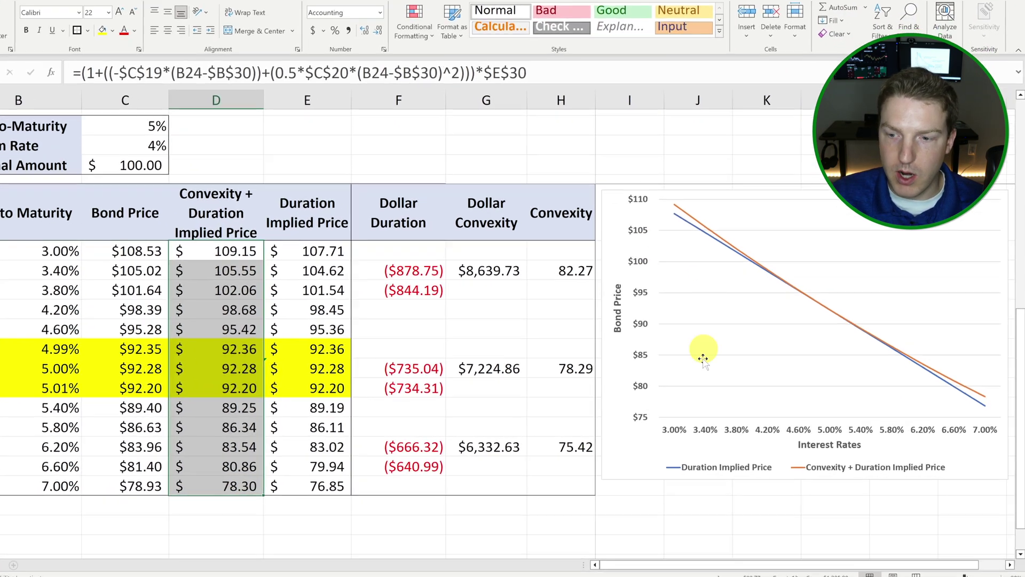
click(674, 441)
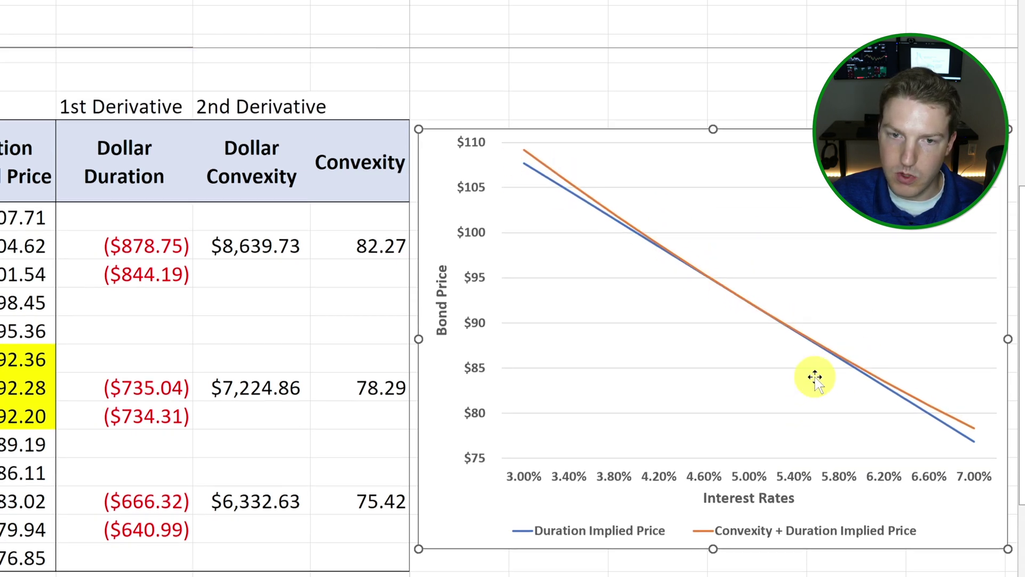
scroll(816, 378, up, 1)
click(271, 117)
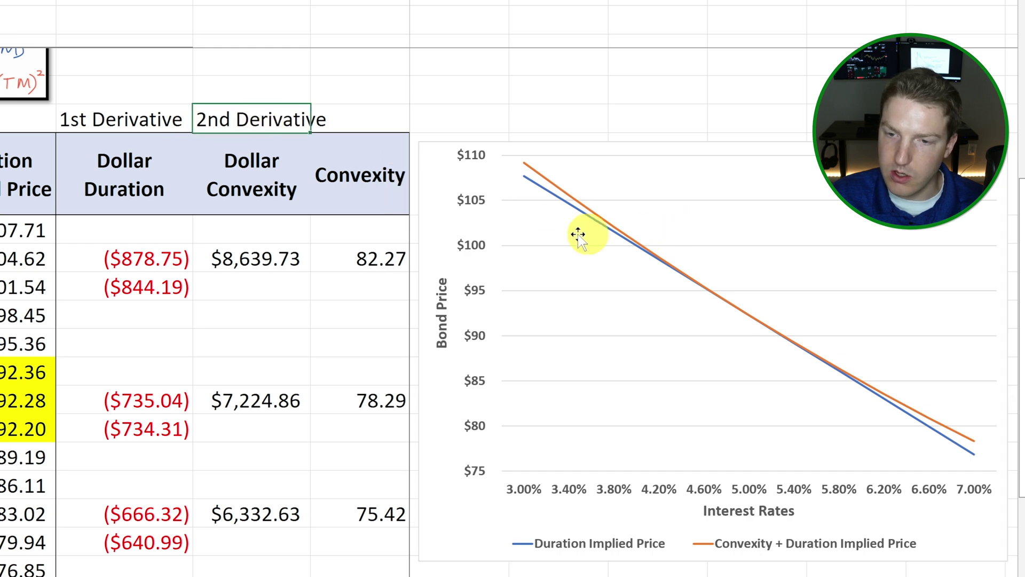
click(199, 283)
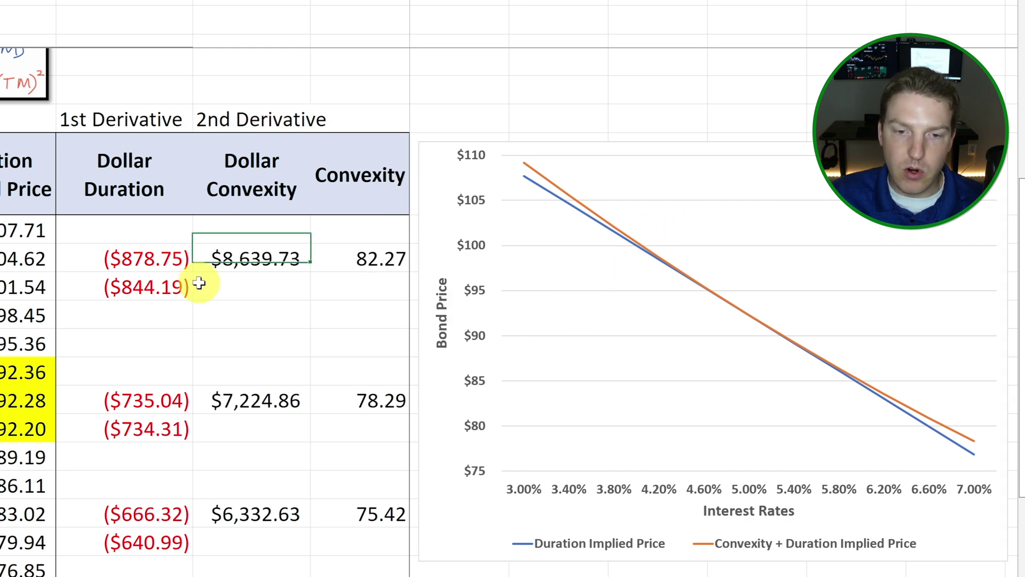
click(198, 283)
scroll(268, 293, up, 1)
scroll(236, 320, down, 2)
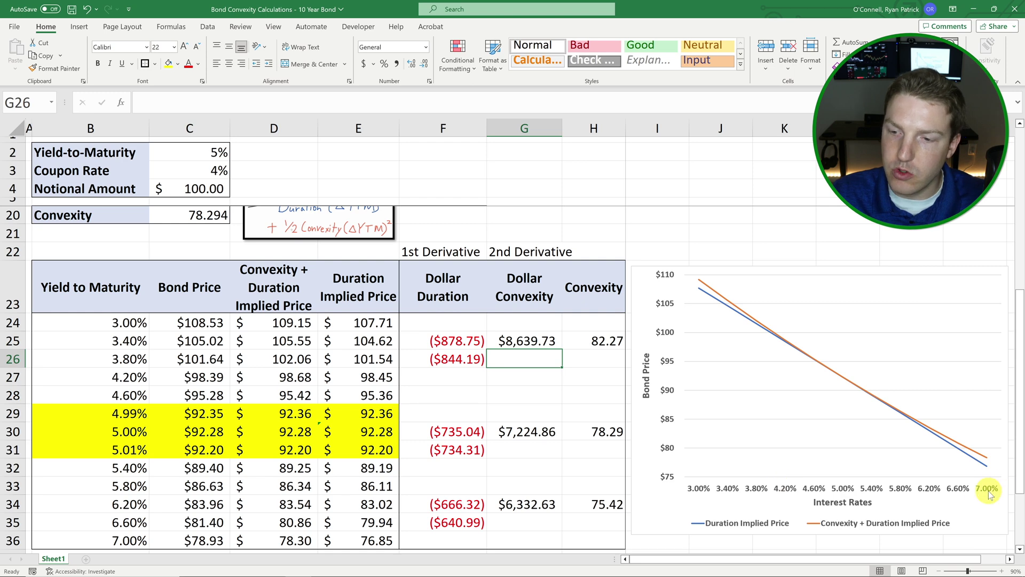
click(602, 435)
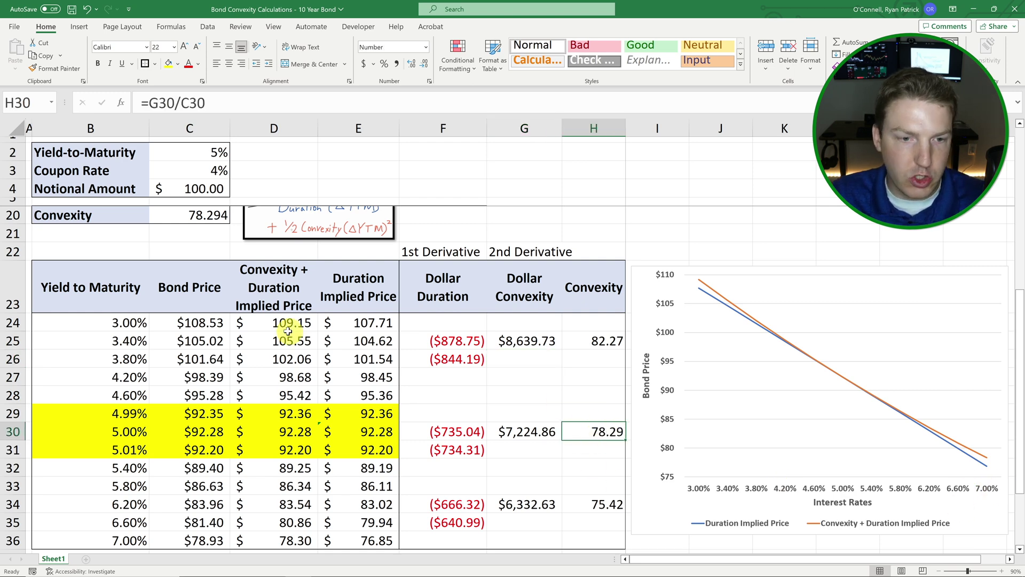
drag(289, 323, 298, 539)
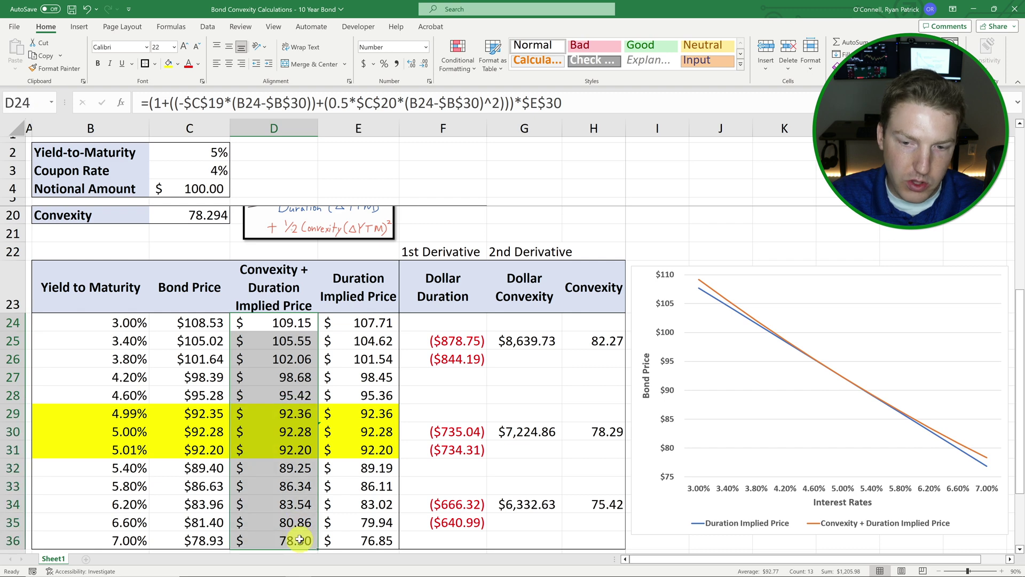
click(605, 433)
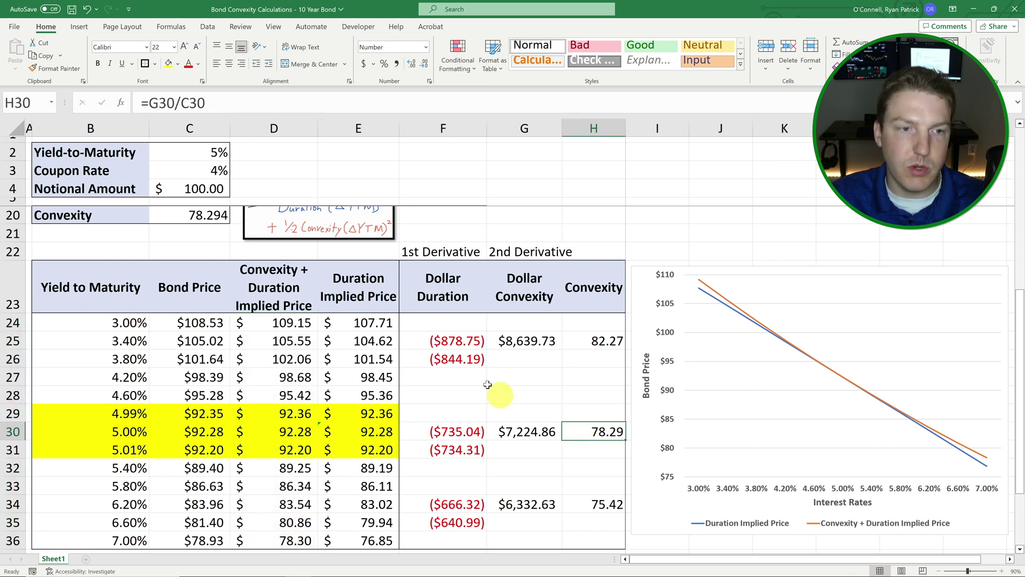
click(210, 216)
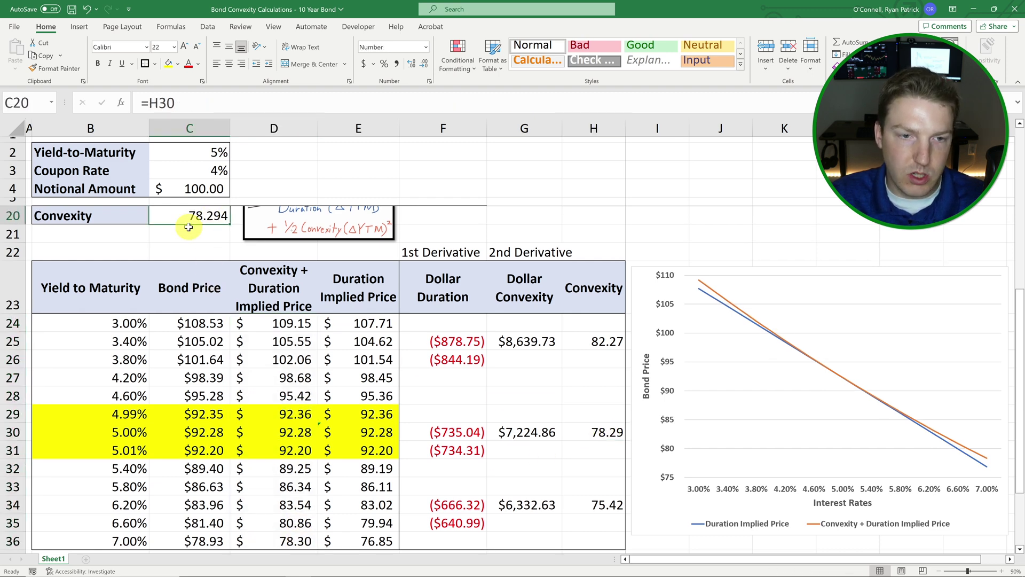
click(267, 344)
click(272, 103)
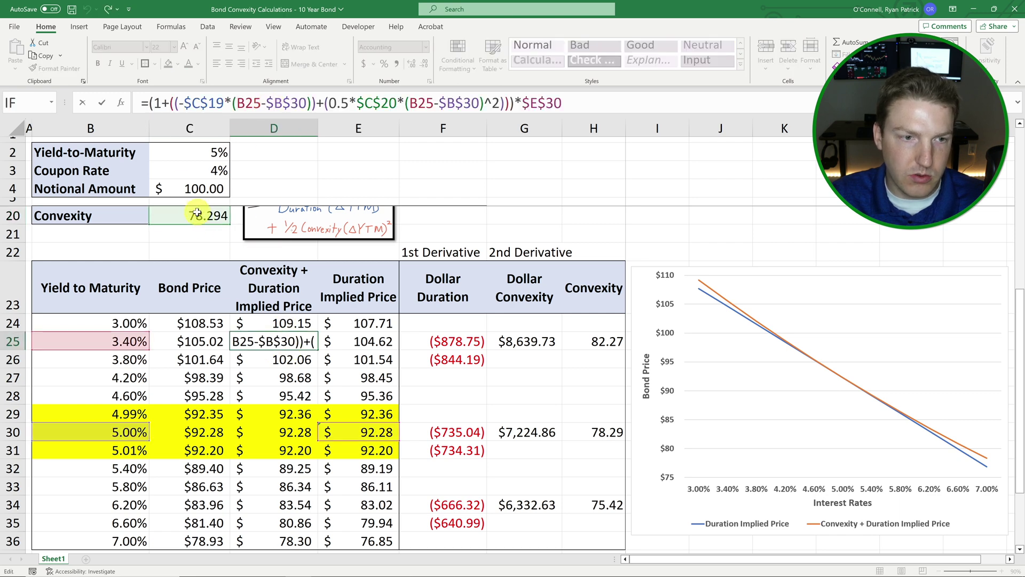
key(Escape)
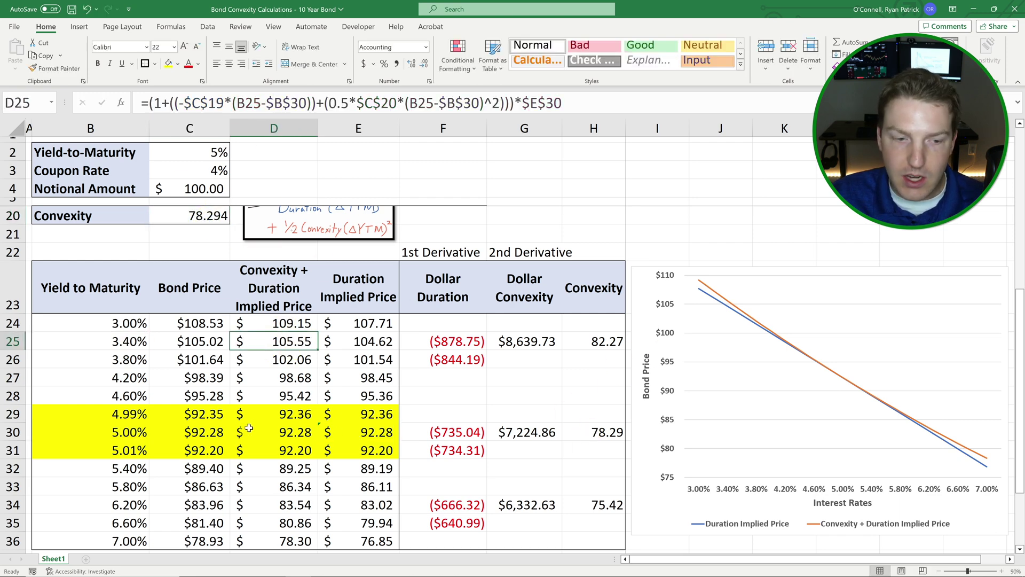
drag(123, 435, 126, 447)
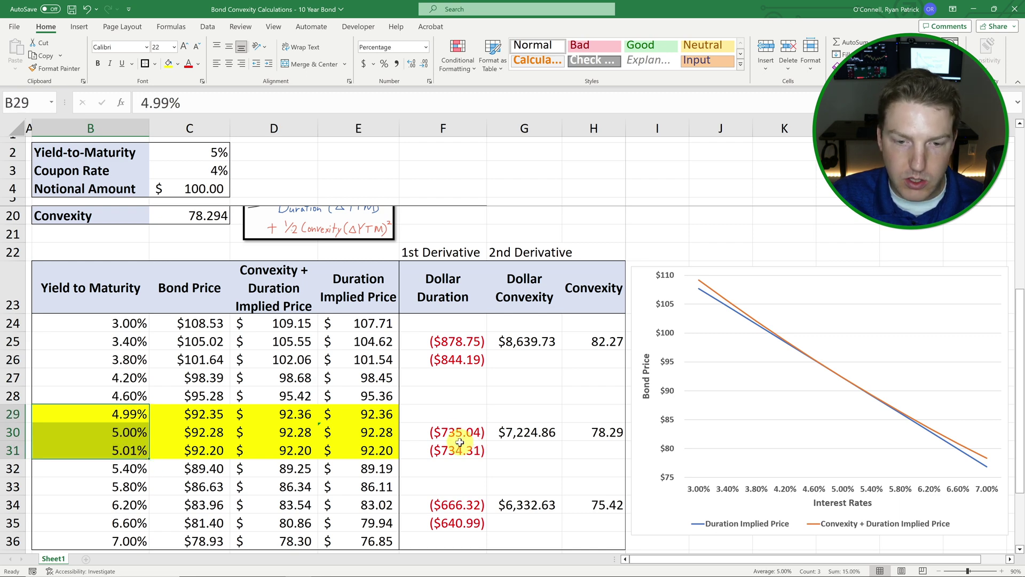
Copy the F30:H31 derivative formulas into F25:H26, giving convexity 82.27 at 3.40%.
drag(457, 433, 618, 450)
key(ctrl+c)
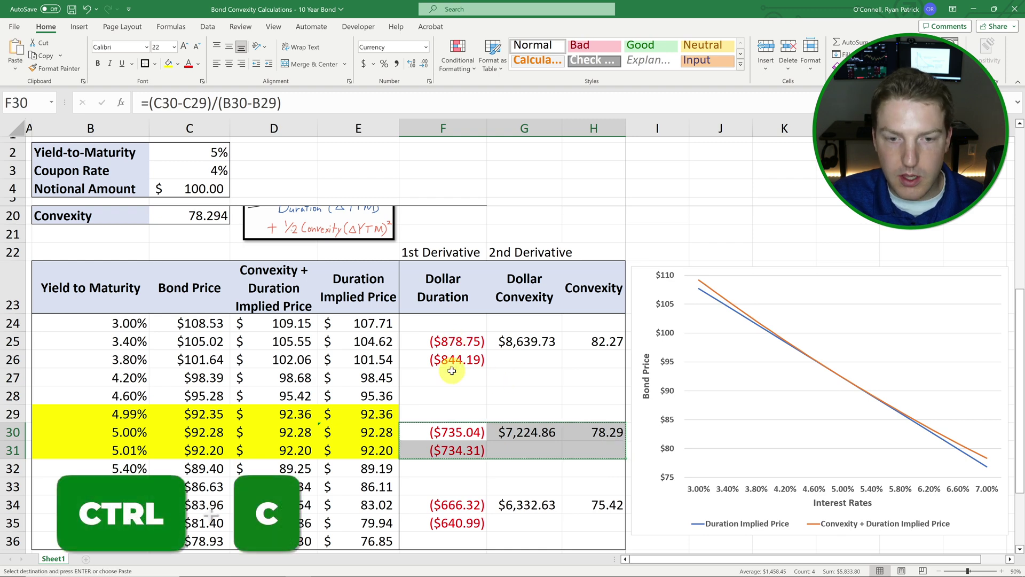
drag(458, 346, 115, 341)
key(ctrl+v)
click(594, 396)
click(602, 342)
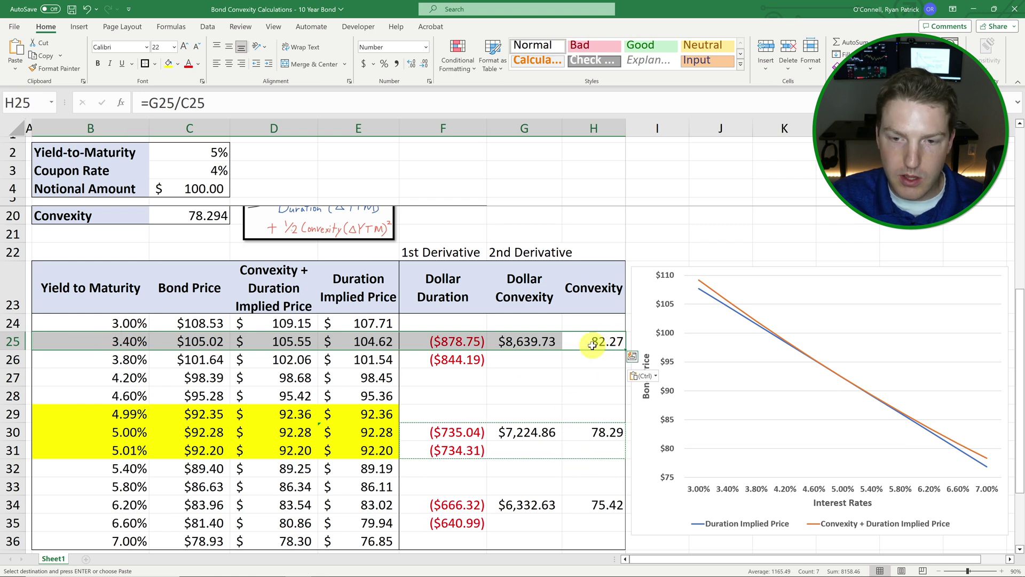
Paste the same formulas into F34:H35, giving convexity 75.42 at 6.20%.
drag(456, 512, 603, 521)
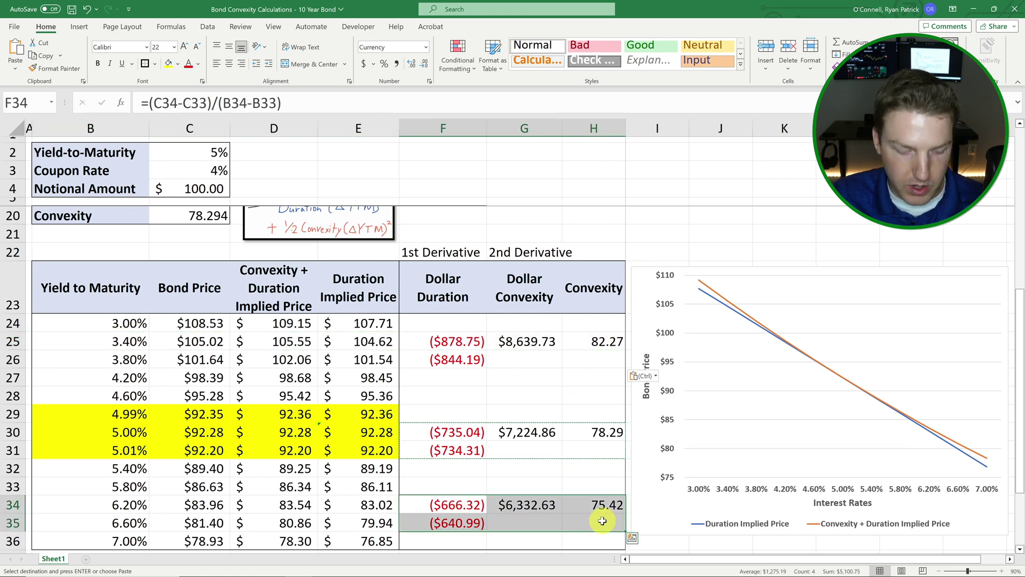
key(ctrl+v)
click(604, 507)
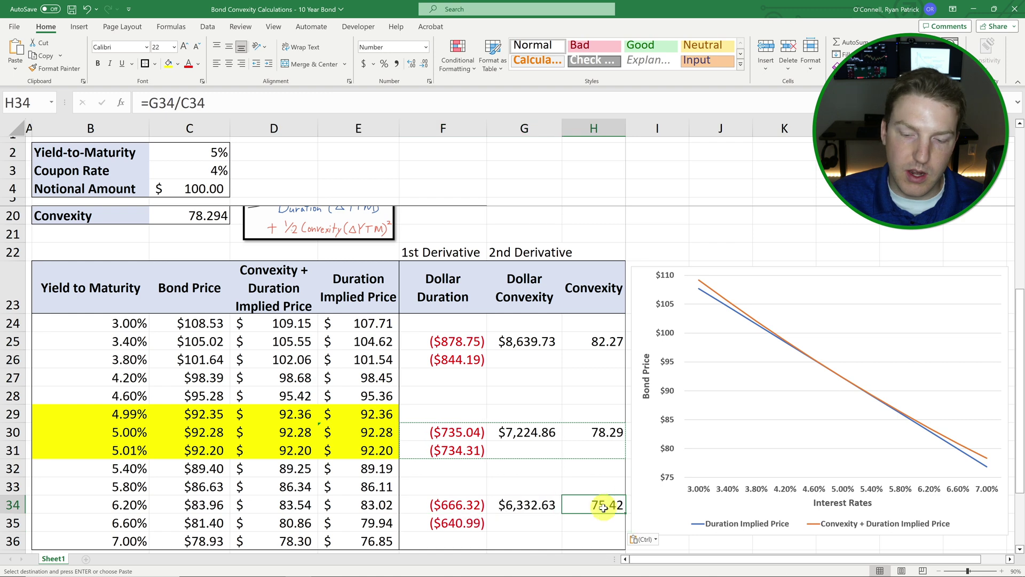
click(137, 505)
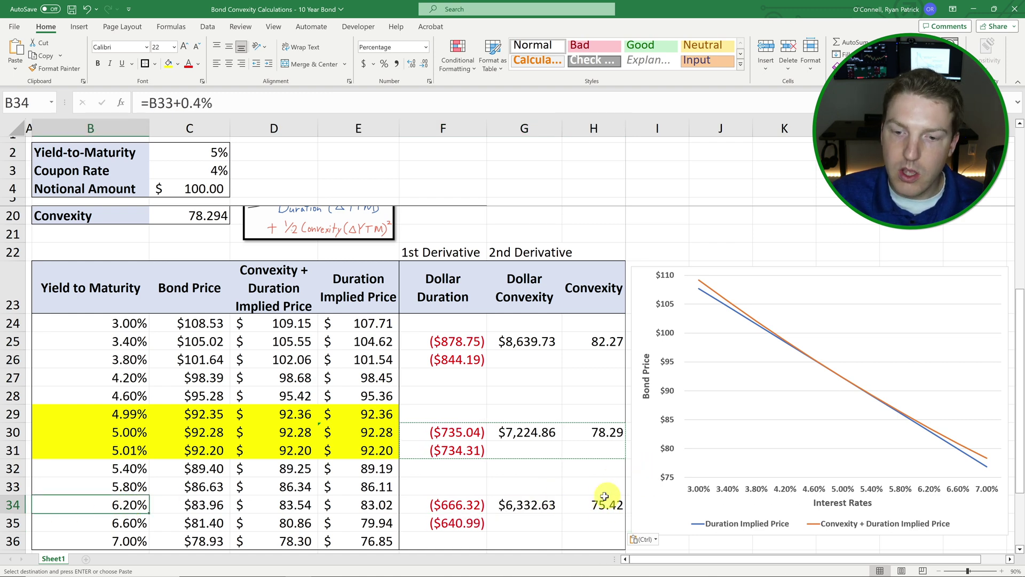
click(549, 484)
drag(207, 323, 201, 539)
click(204, 323)
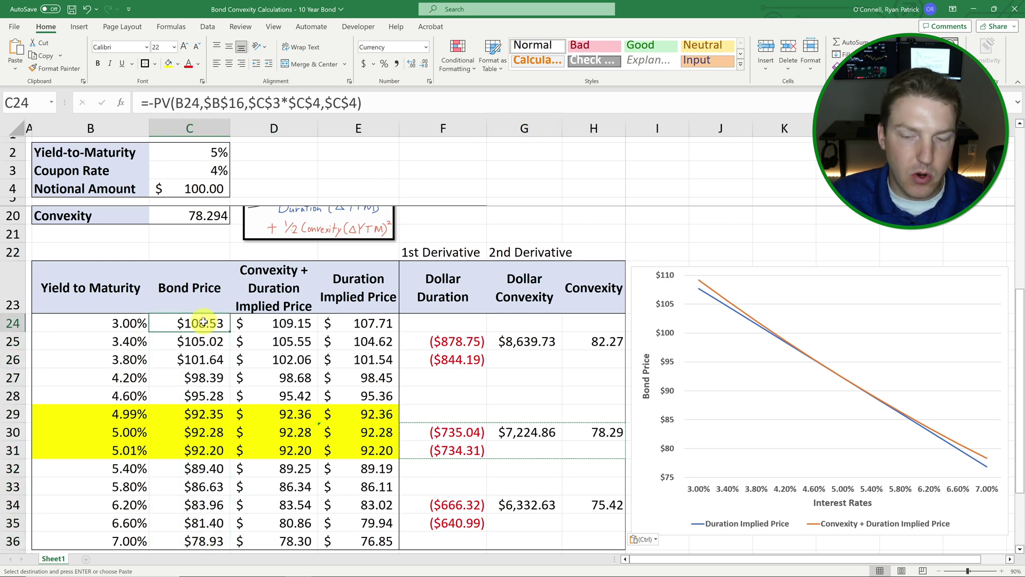
Add the column C Bond Price series to the comparison chart through Select Data.
right_click(646, 503)
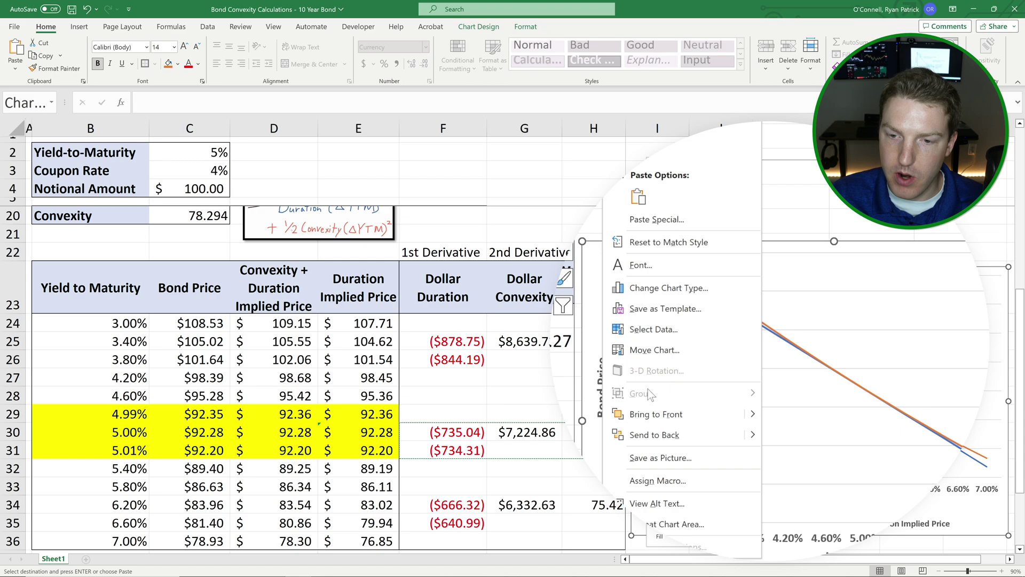
click(684, 331)
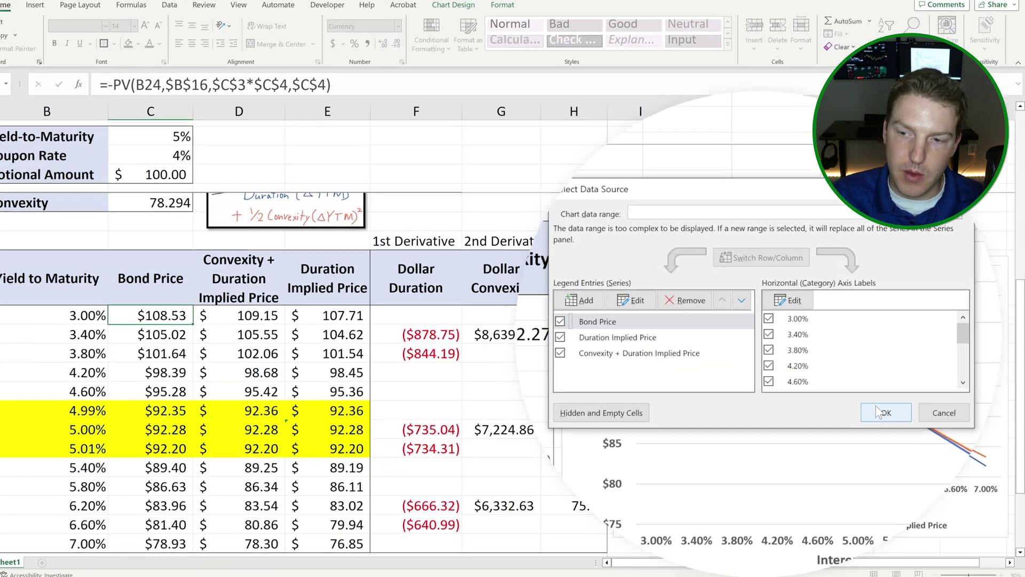
click(892, 416)
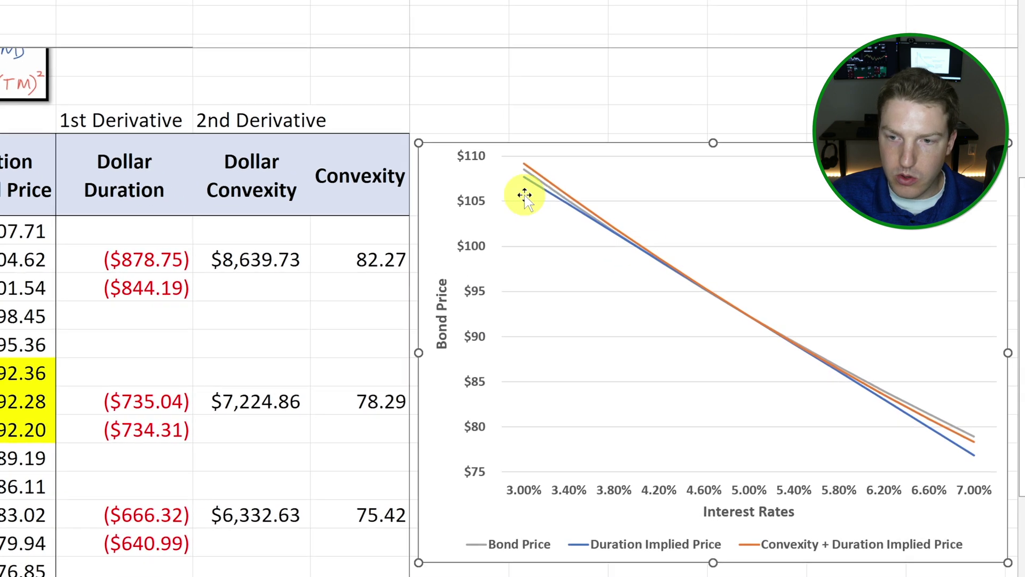
click(531, 178)
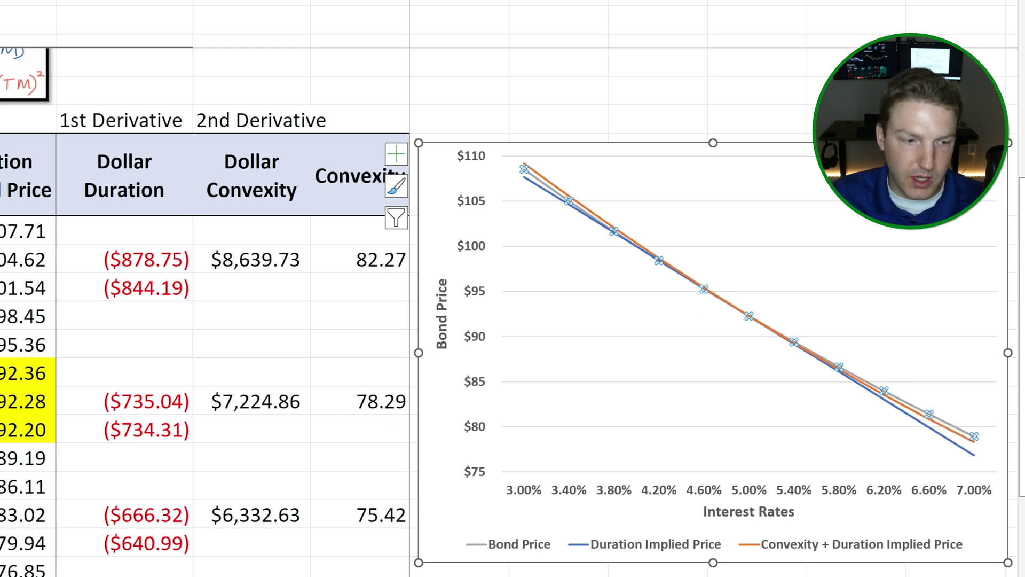
drag(43, 373, 394, 431)
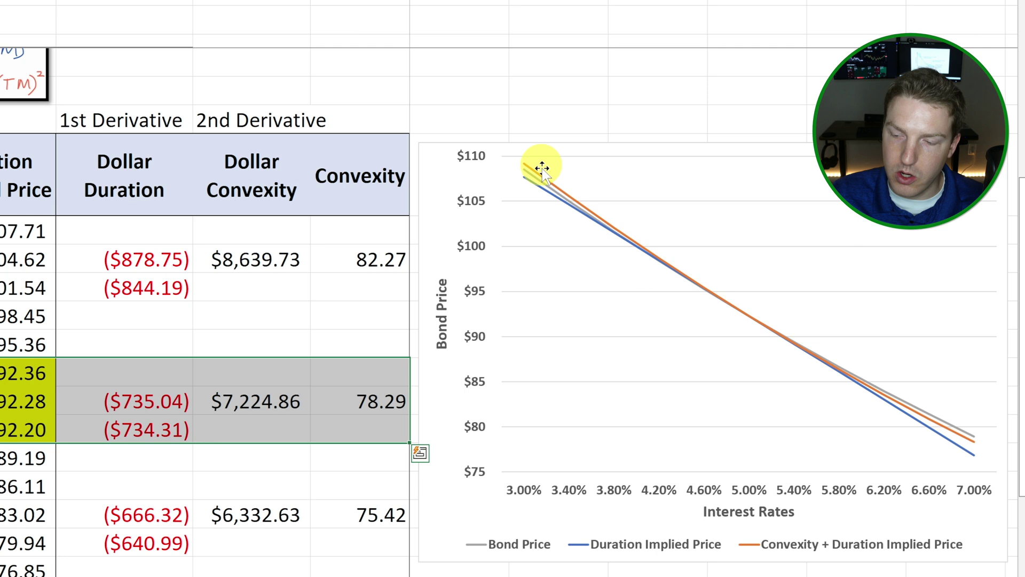